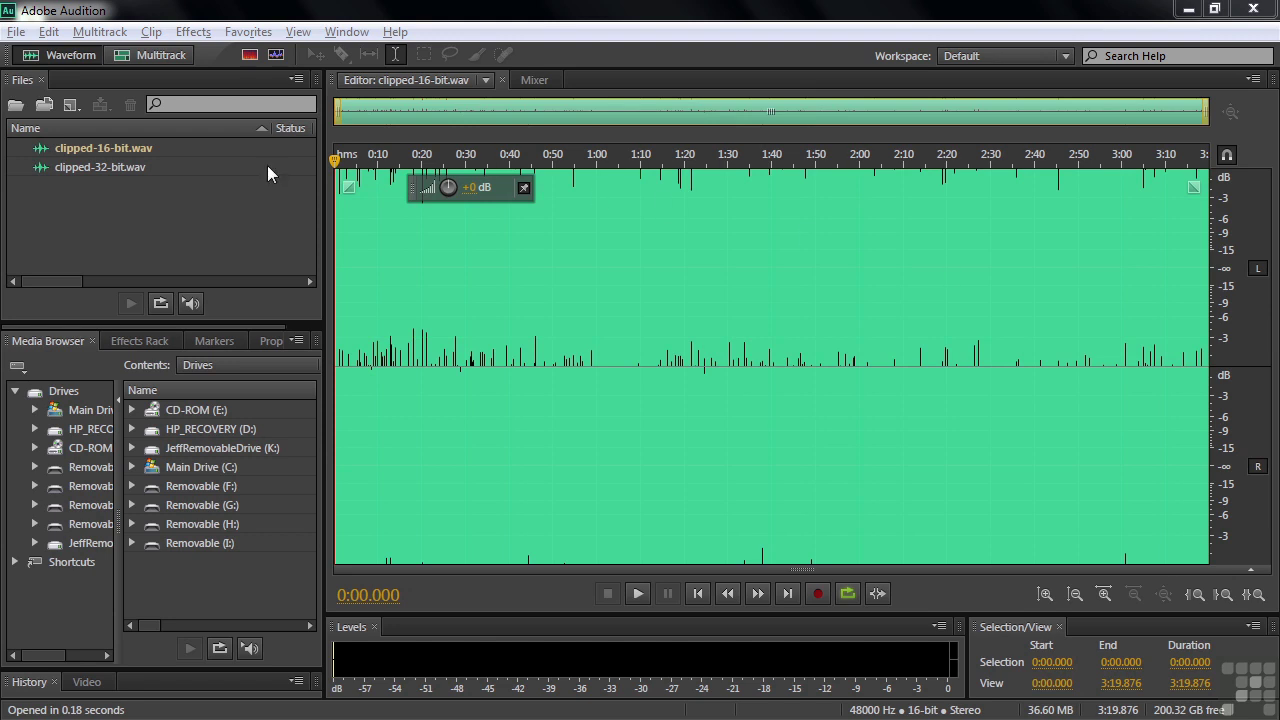
Step: Bring up the file browser from the Files panel and dismiss it without opening anything
left_click(115, 206)
double_click(115, 205)
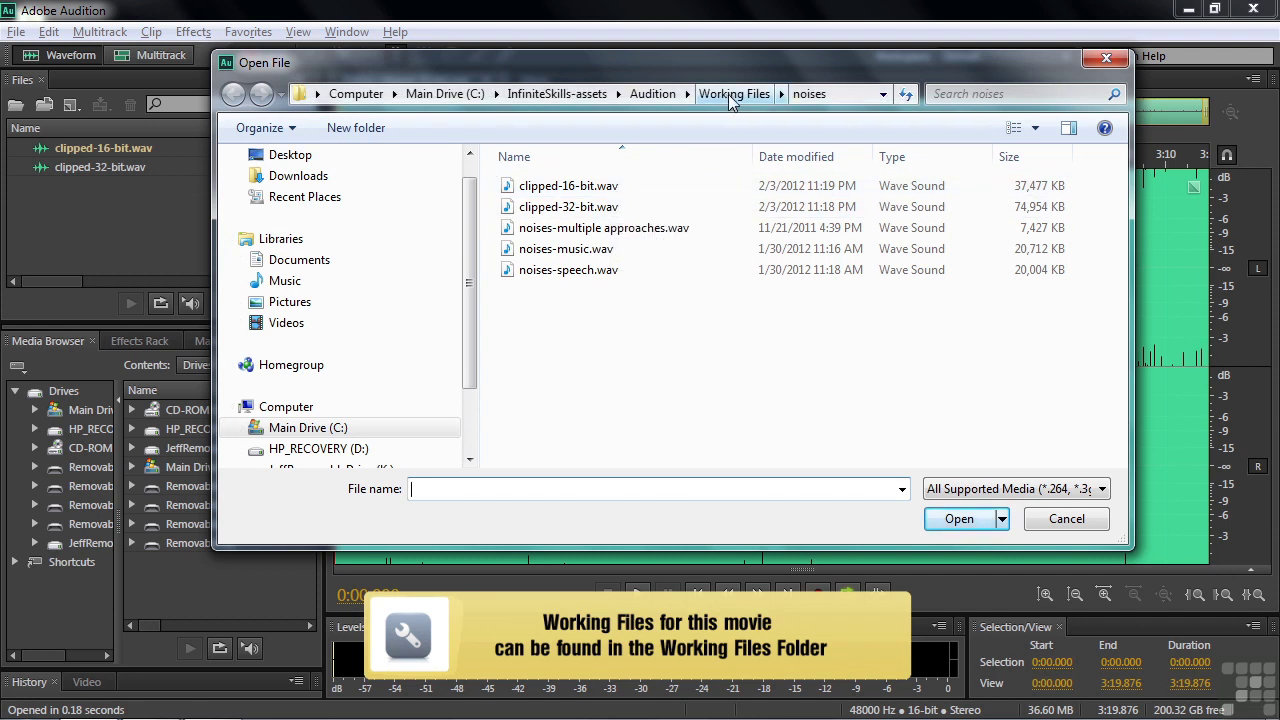
left_click(1067, 521)
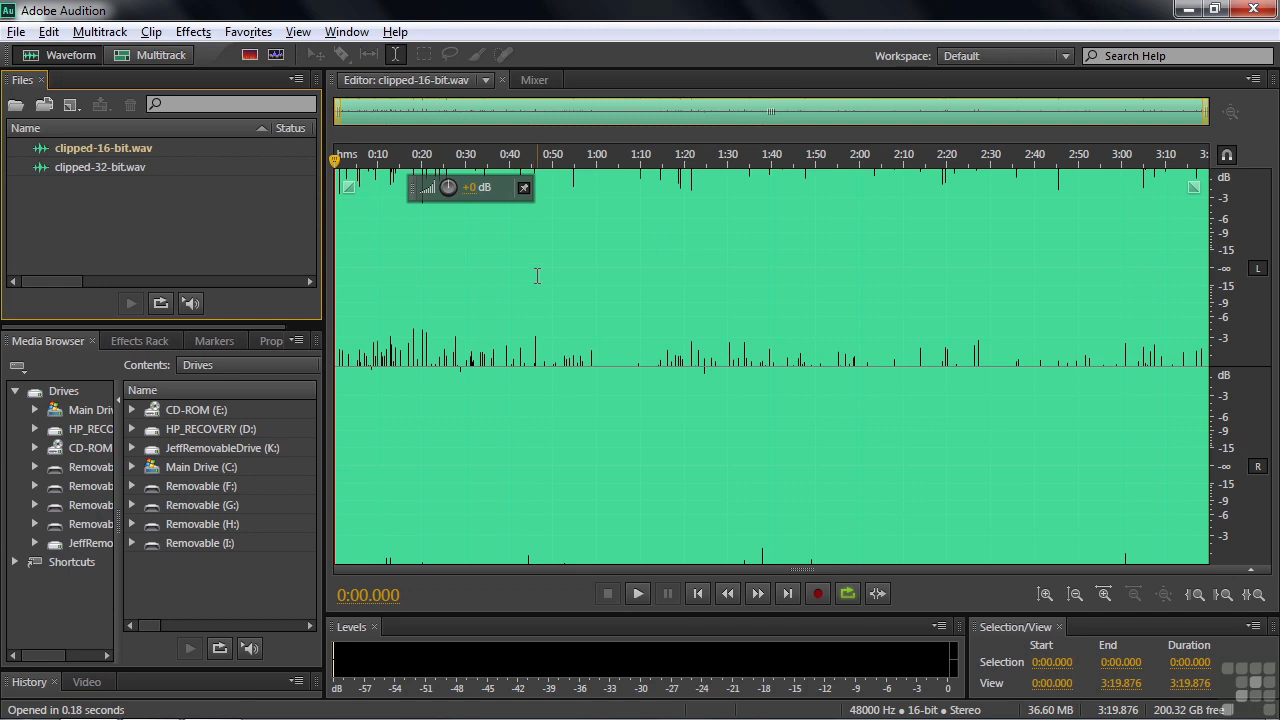
Step: Amplify clipped-16-bit.wav by 4.5 dB and zoom in to a few milliseconds near 1:26.44
left_click_drag(476, 191, 455, 191)
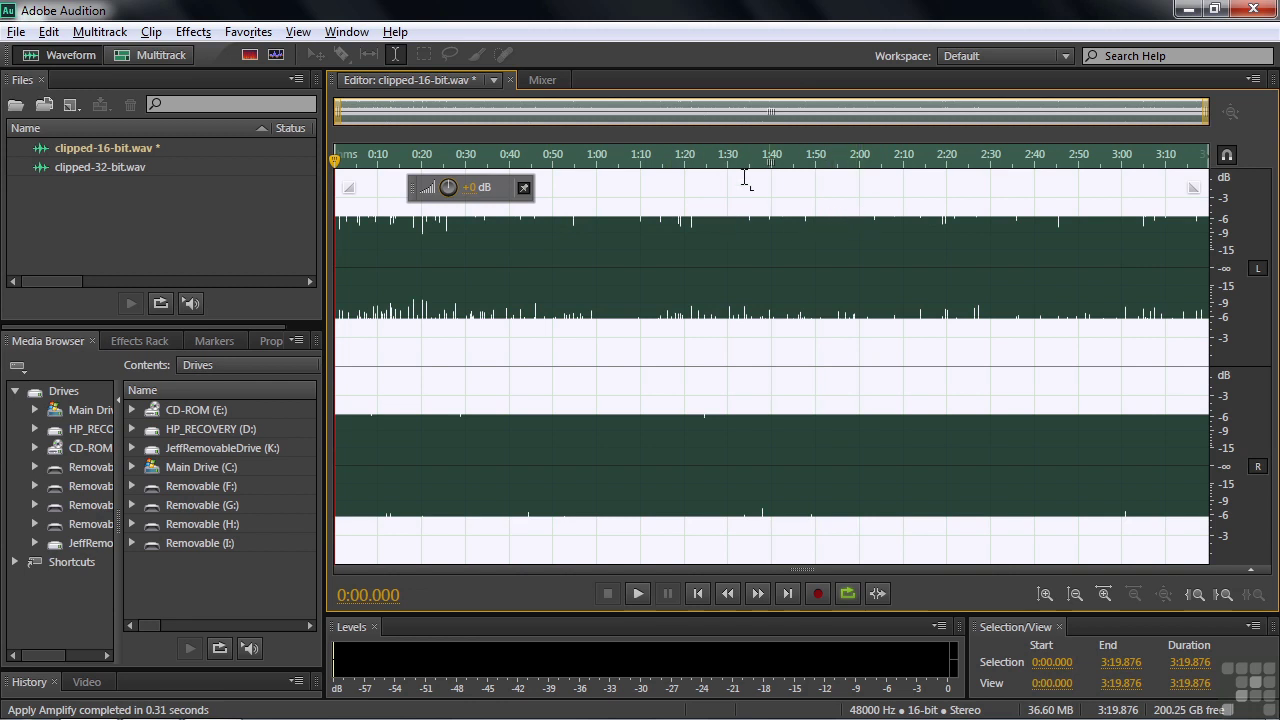
left_click_drag(703, 165, 743, 191)
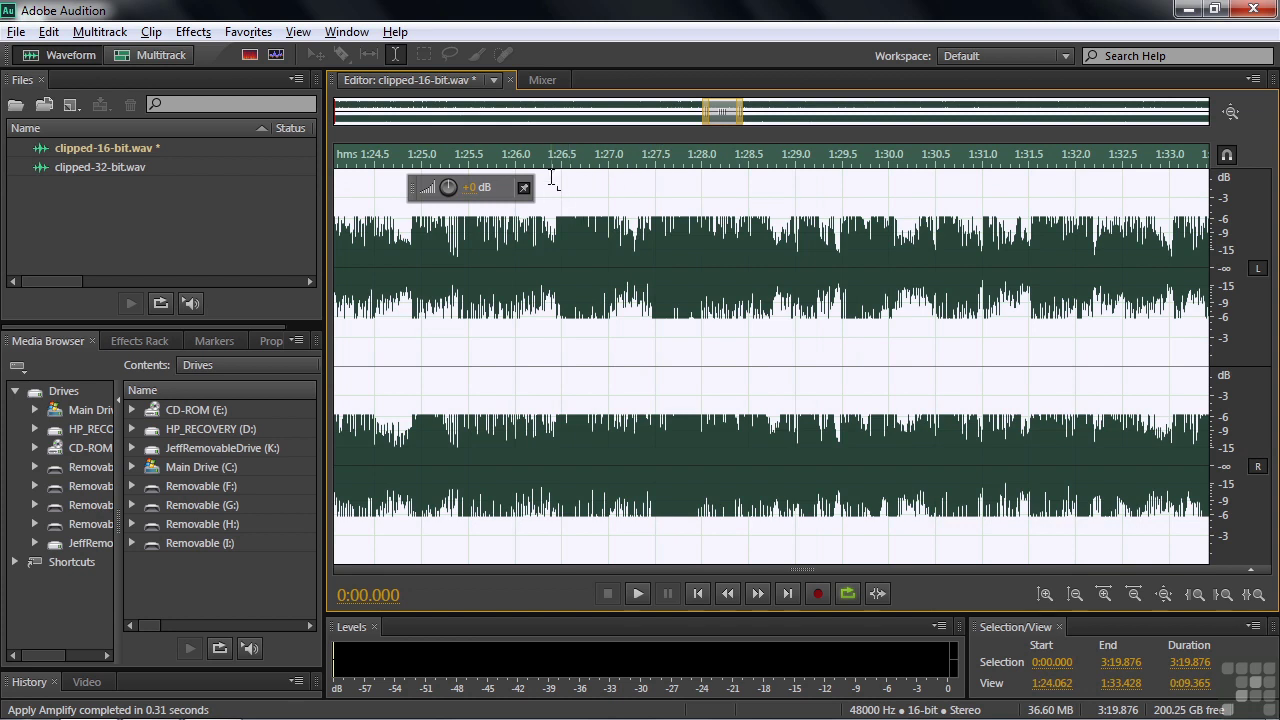
left_click_drag(567, 183, 588, 185)
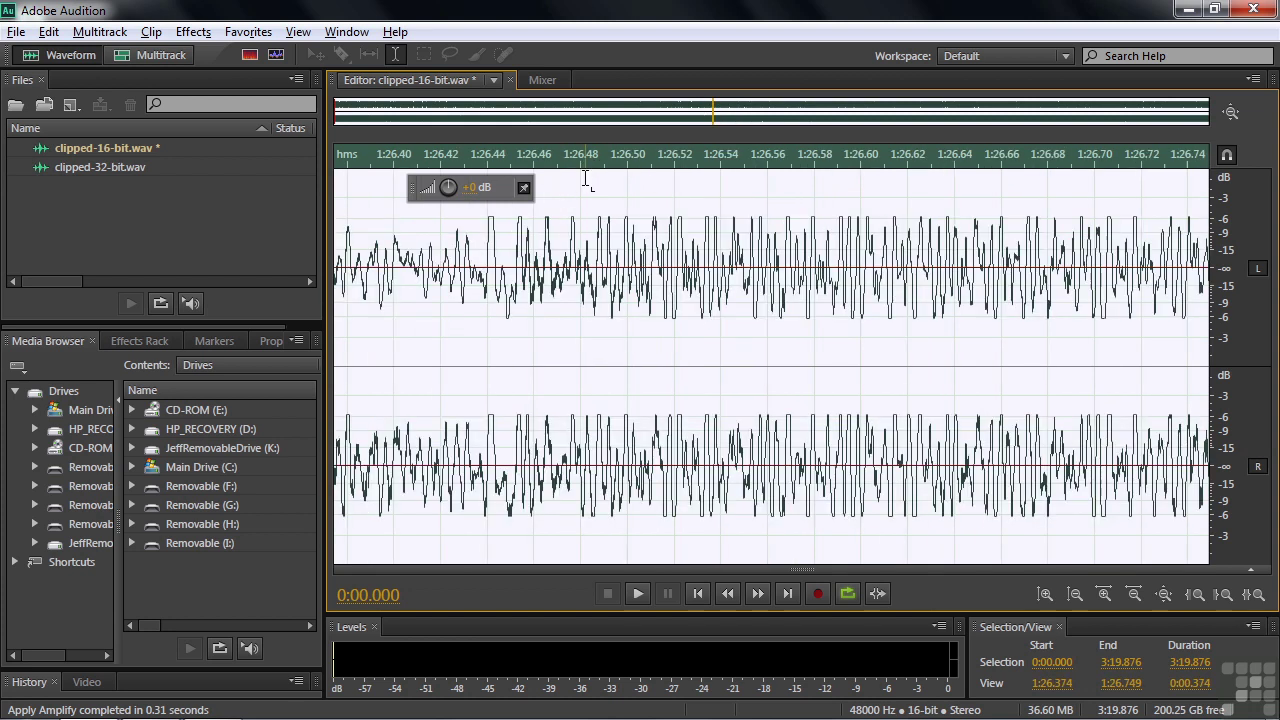
left_click_drag(474, 172, 532, 186)
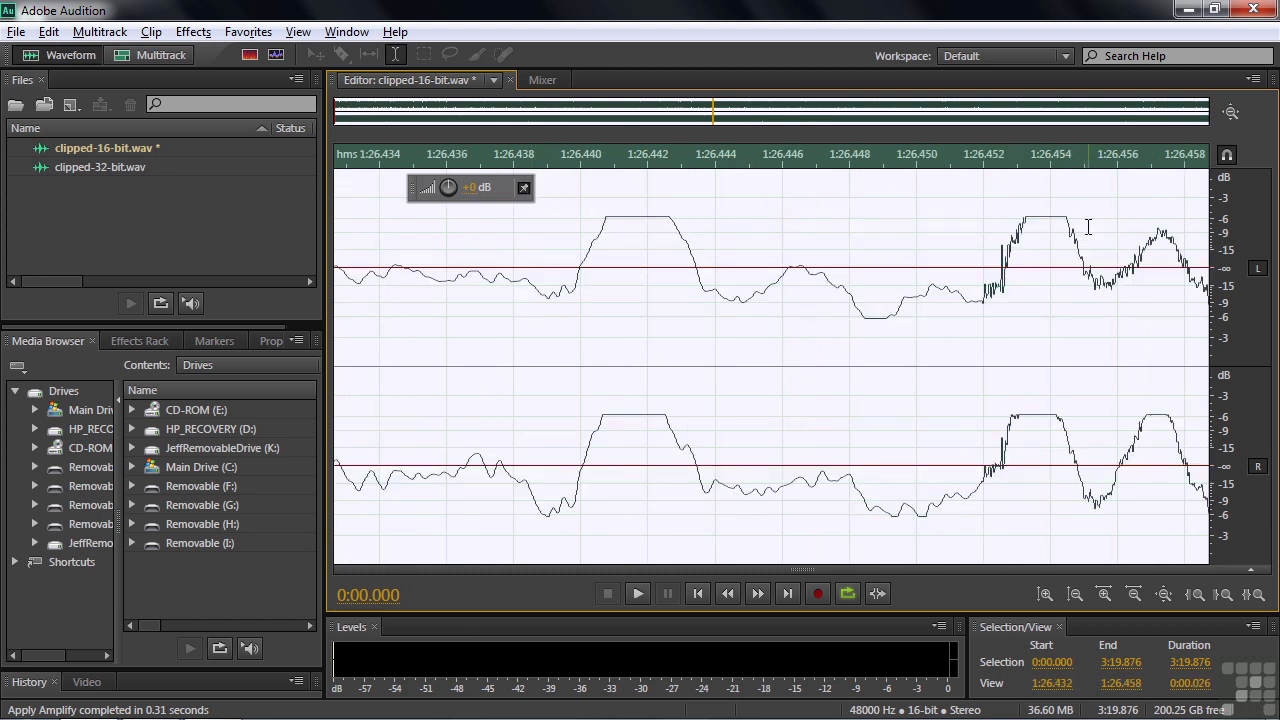
Step: Raise the volume another 0.3 dB, then play from 1:26.435 to 1:29.707
left_click(597, 271)
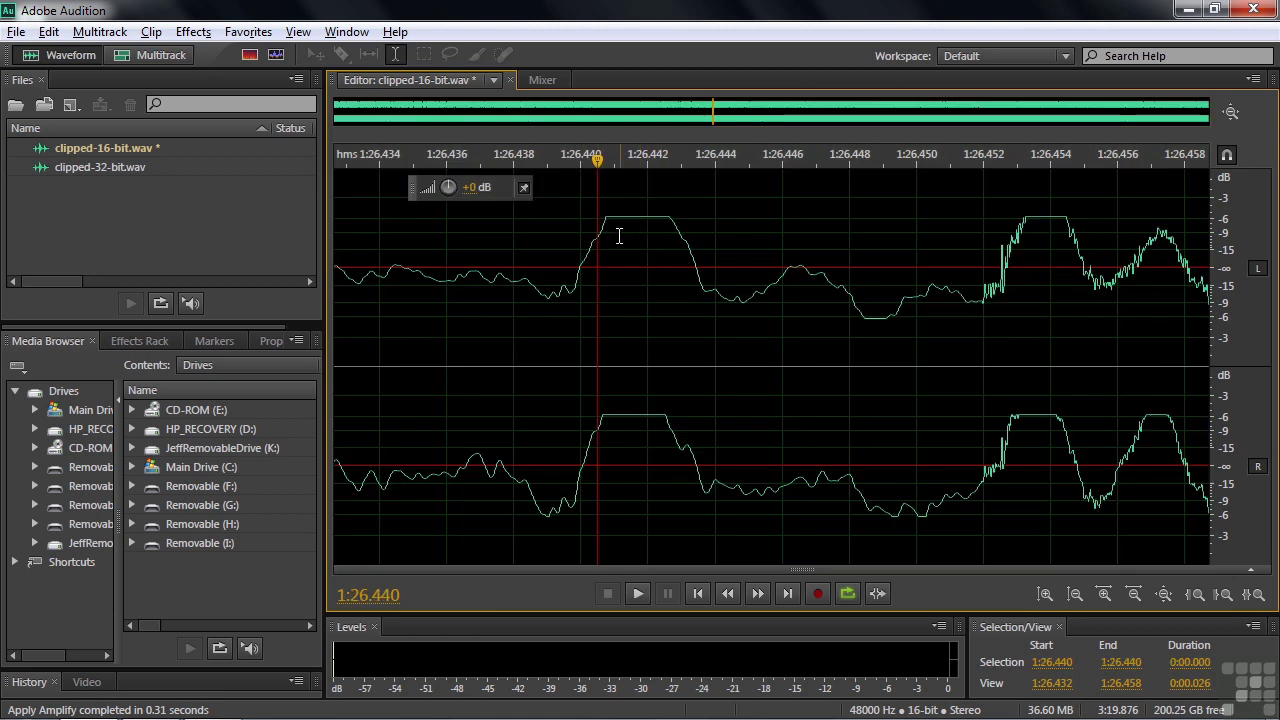
left_click_drag(468, 193, 461, 186)
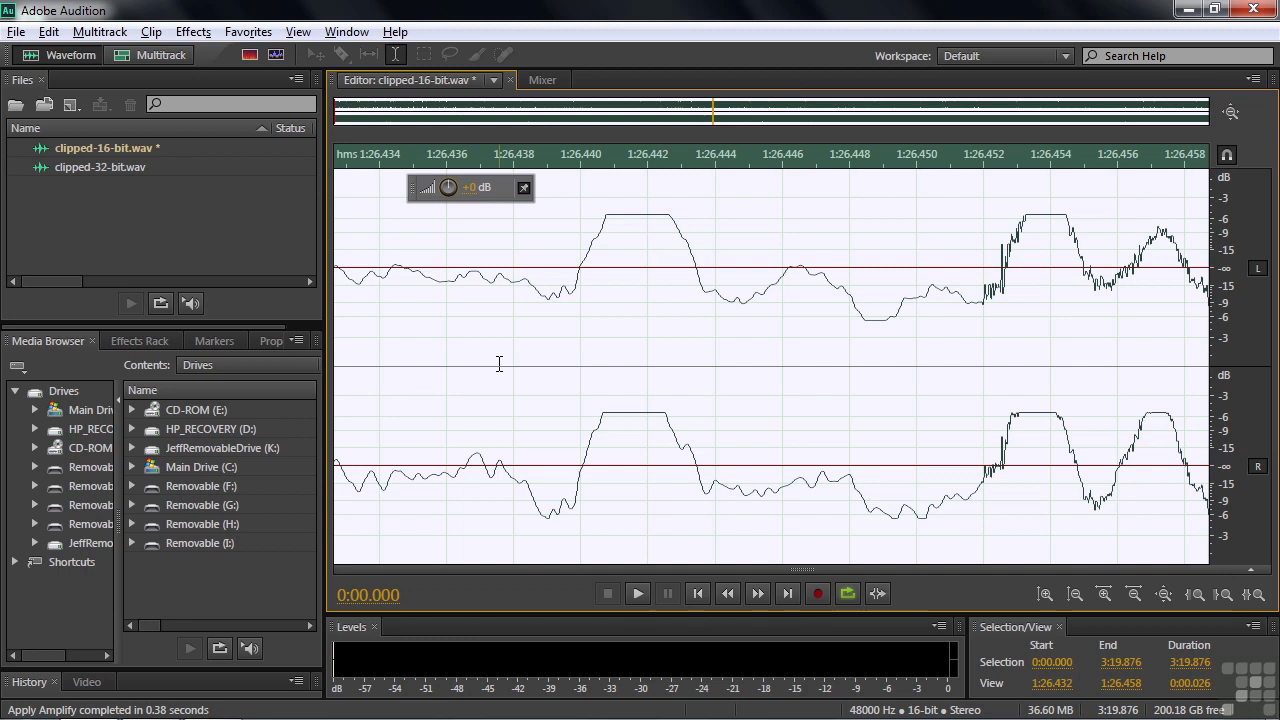
left_click(443, 369)
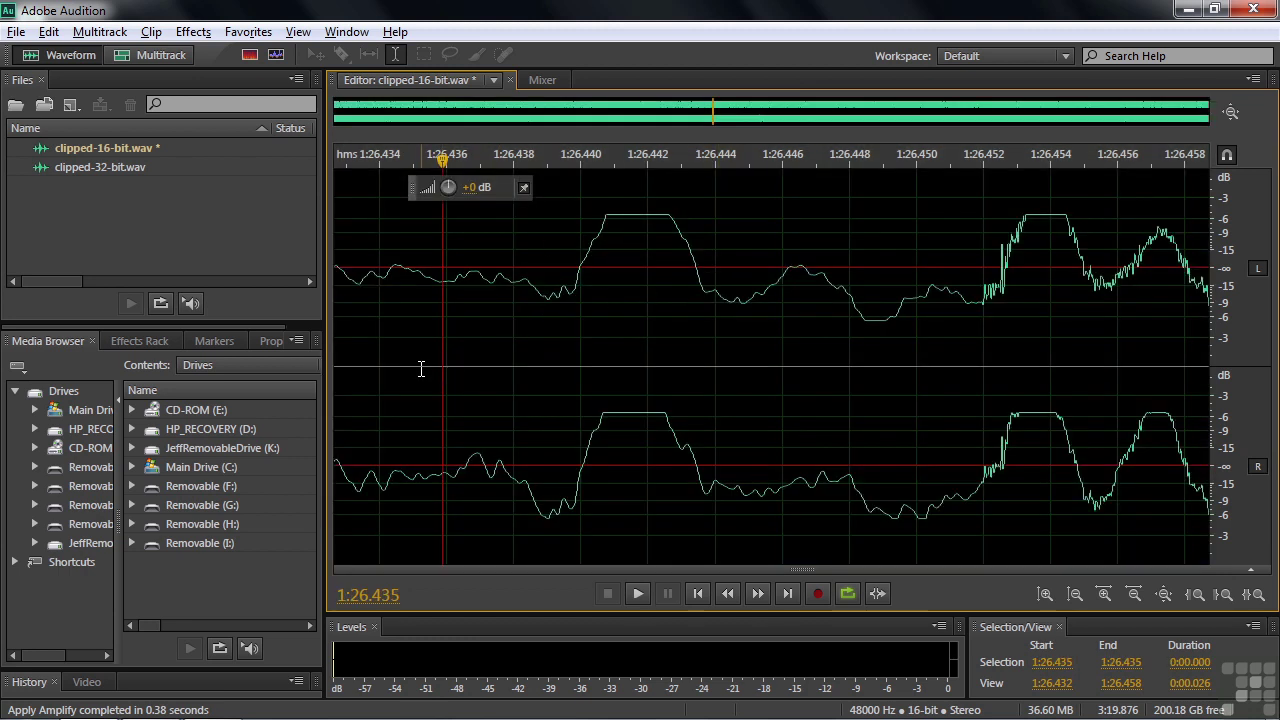
key("space")
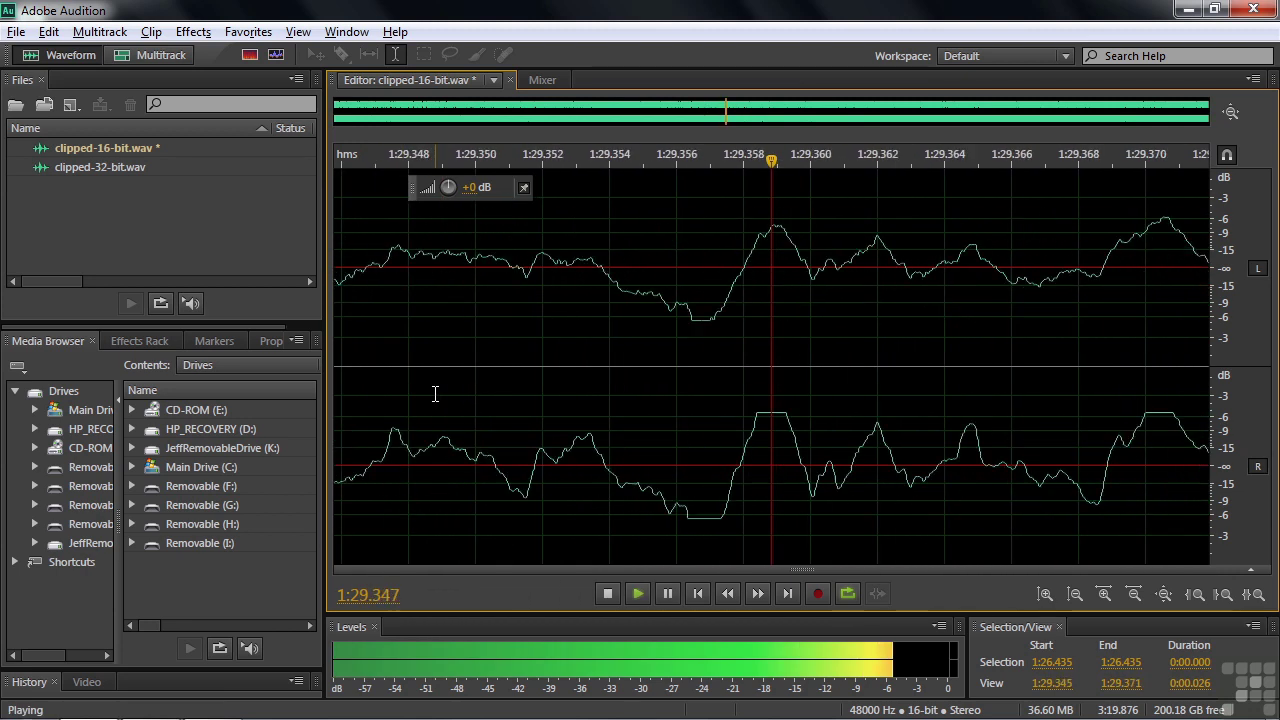
key("space")
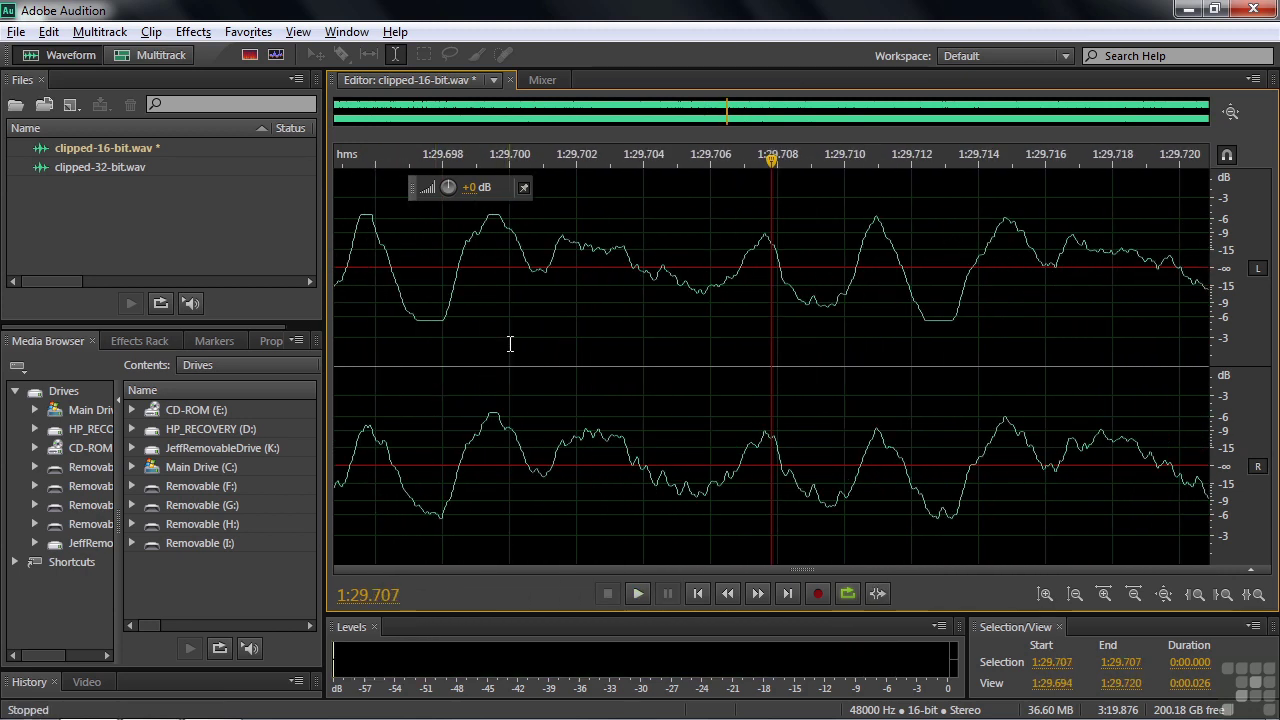
Step: Zoom out to show the flattened clipped peaks around 1:29.7
scroll(532, 283, "down", 2)
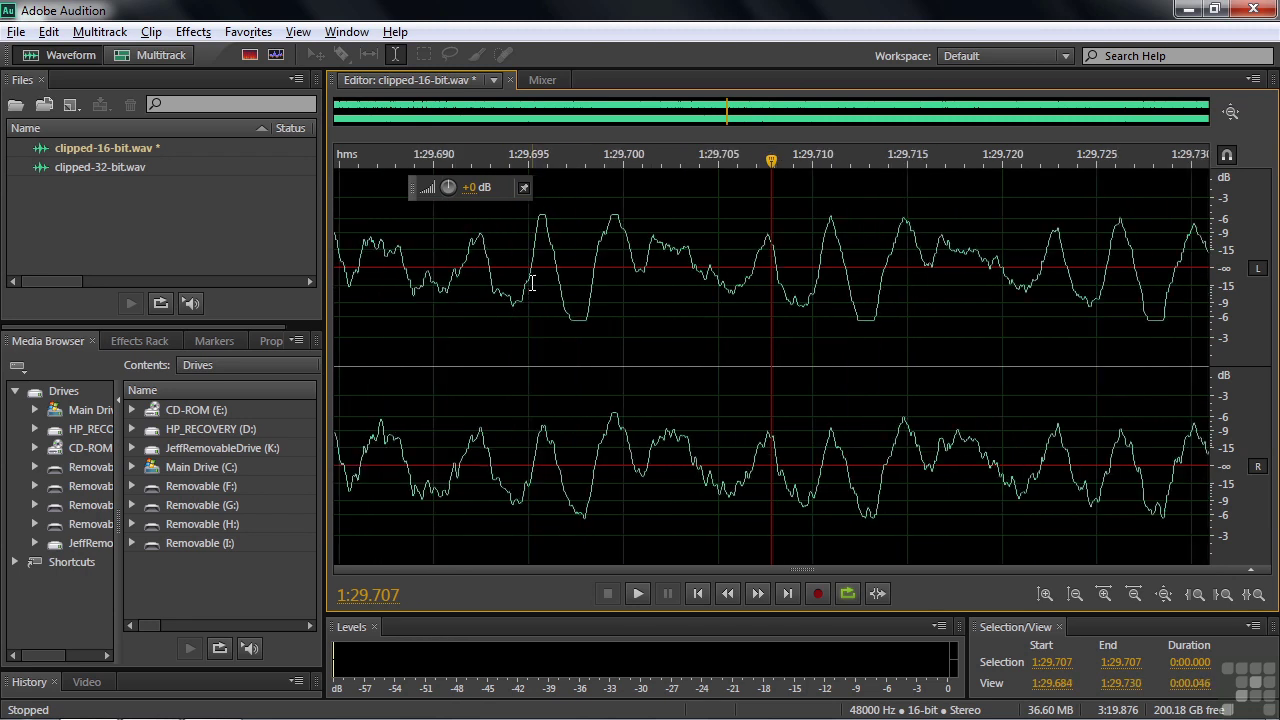
scroll(532, 283, "down", 1)
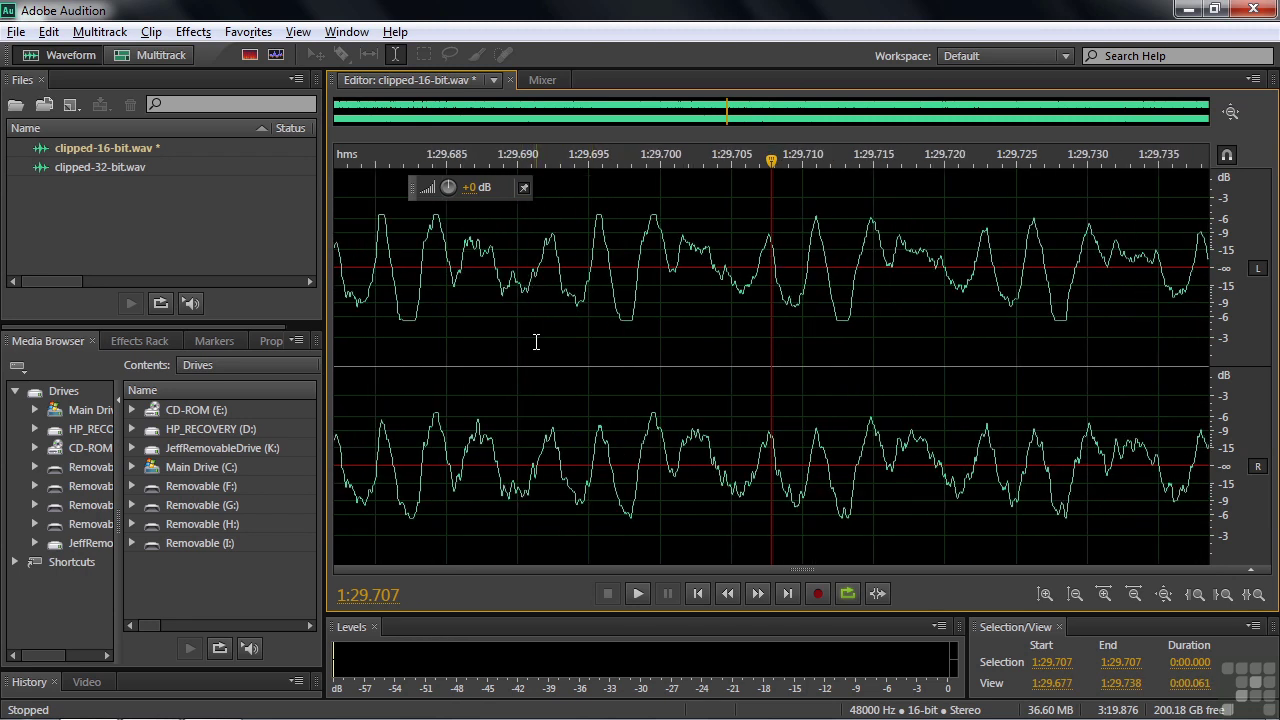
scroll(677, 233, "down", 2)
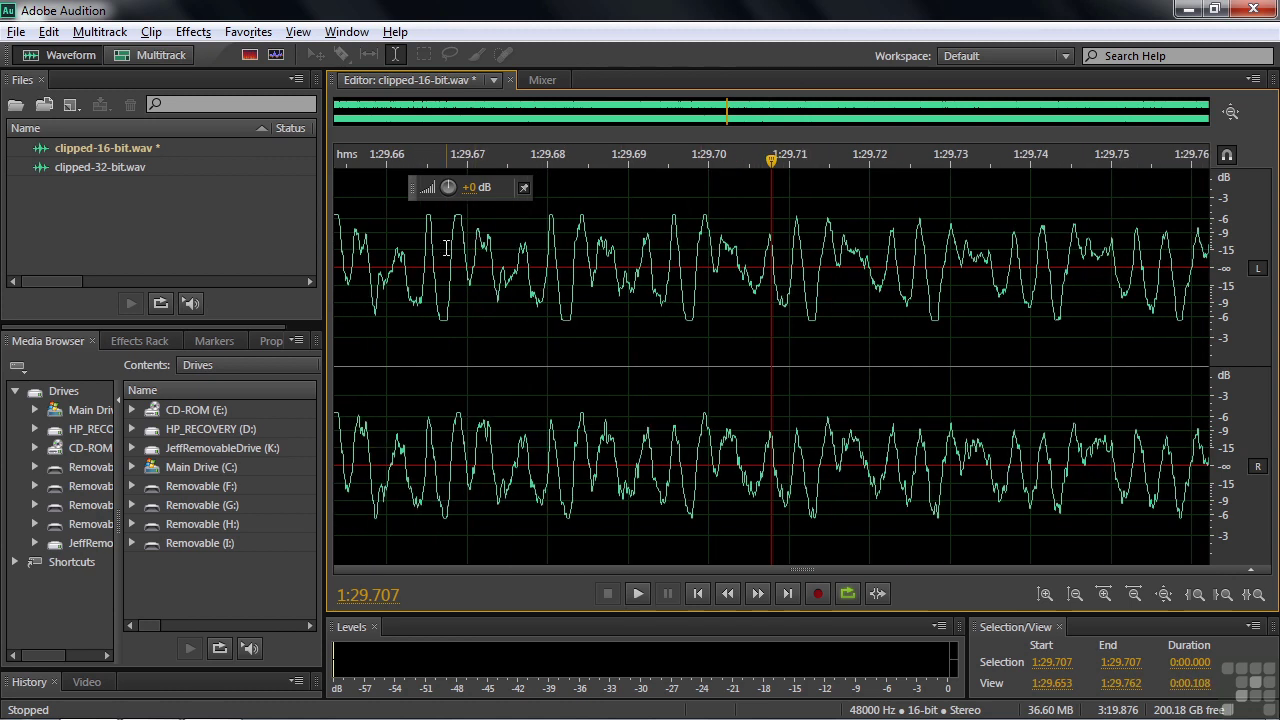
scroll(446, 248, "down", 1)
Step: Zoom the ruler to the 1:29.645–1:29.659 range showing the flat-topped peaks
left_click_drag(394, 155, 481, 186)
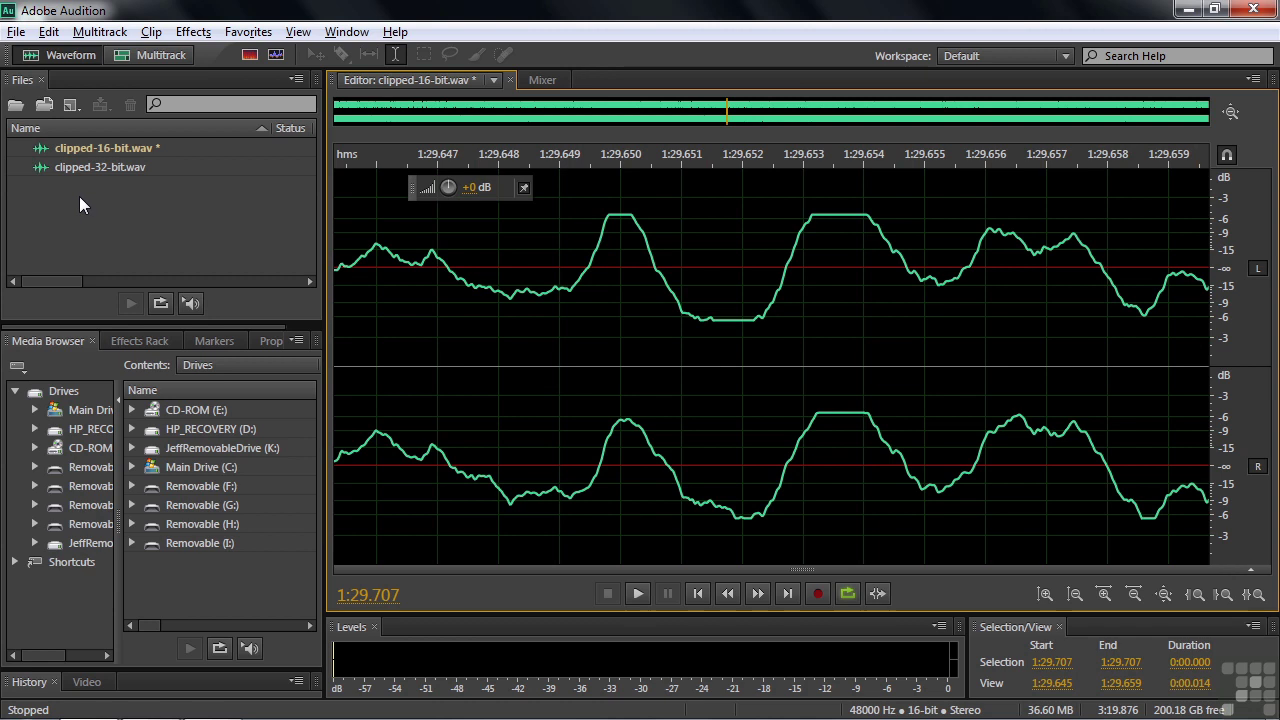
Step: Lower clipped-32-bit.wav by about 5.6 dB, then switch back to clipped-16-bit.wav to compare
double_click(66, 167)
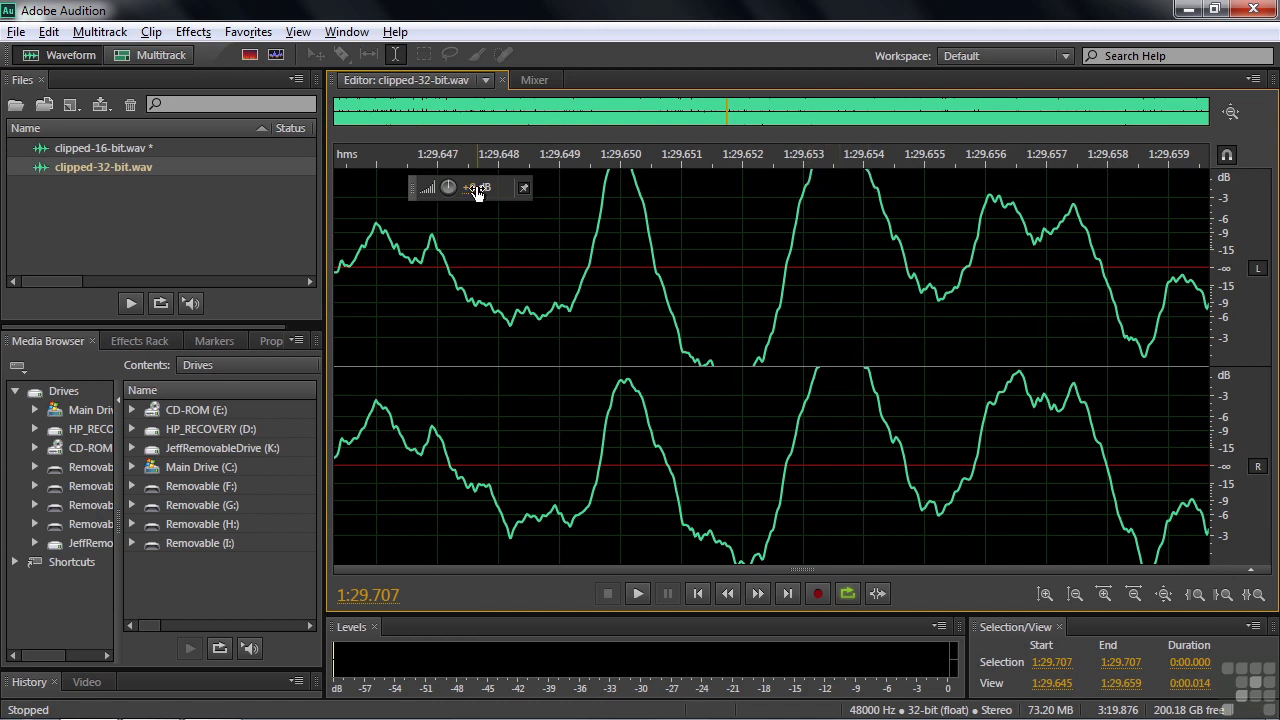
left_click_drag(480, 194, 454, 191)
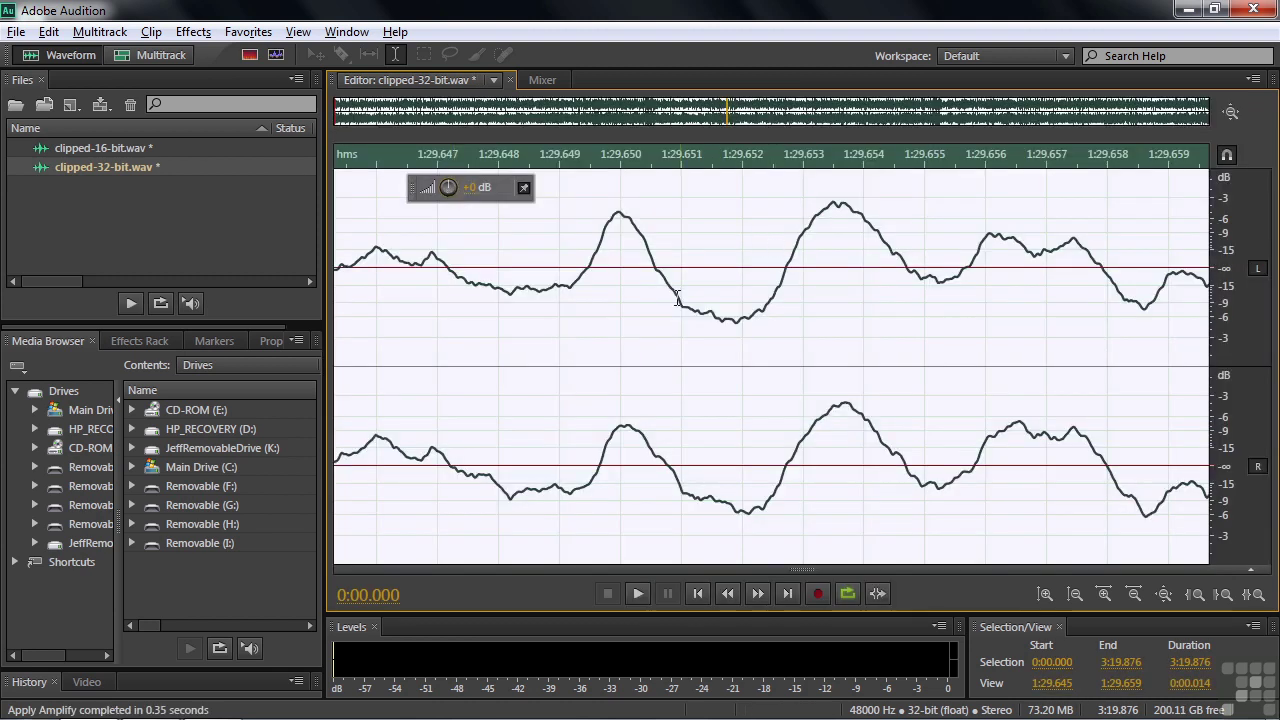
left_click(722, 272)
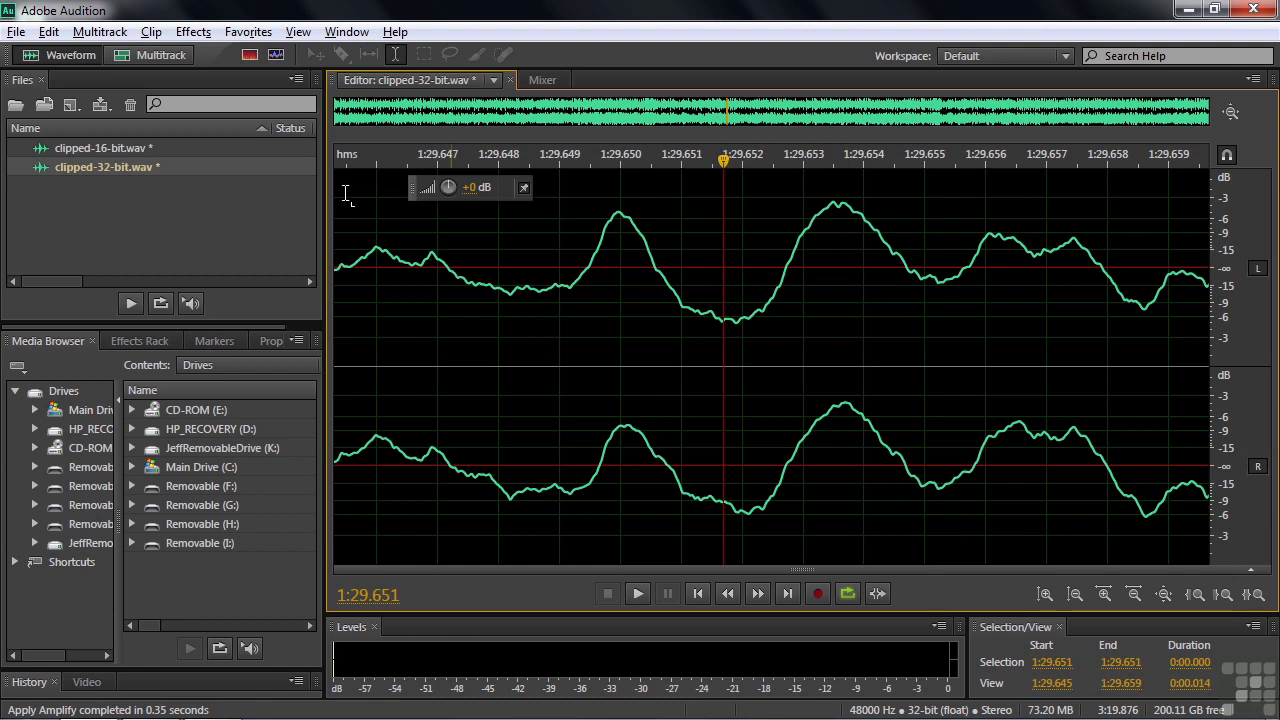
left_click(73, 149)
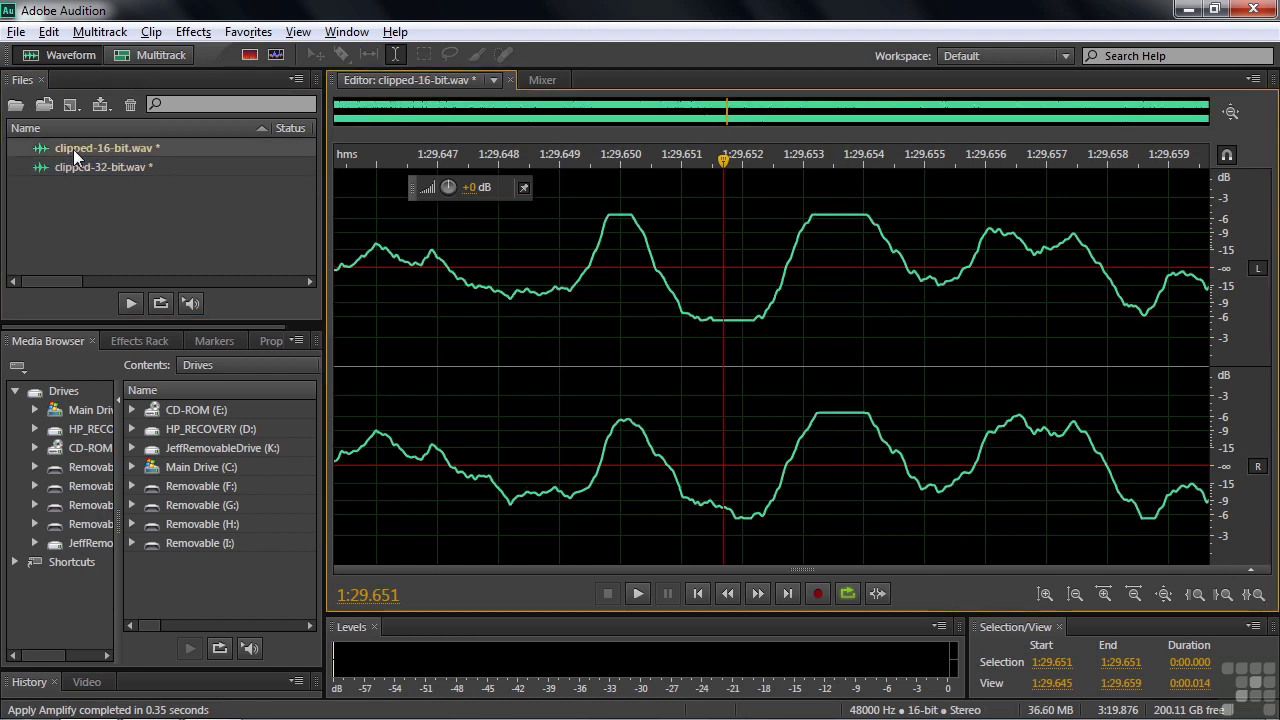
Step: Show clipped-32-bit.wav's rounded peaks near 1:29.651 in the editor
left_click(72, 168)
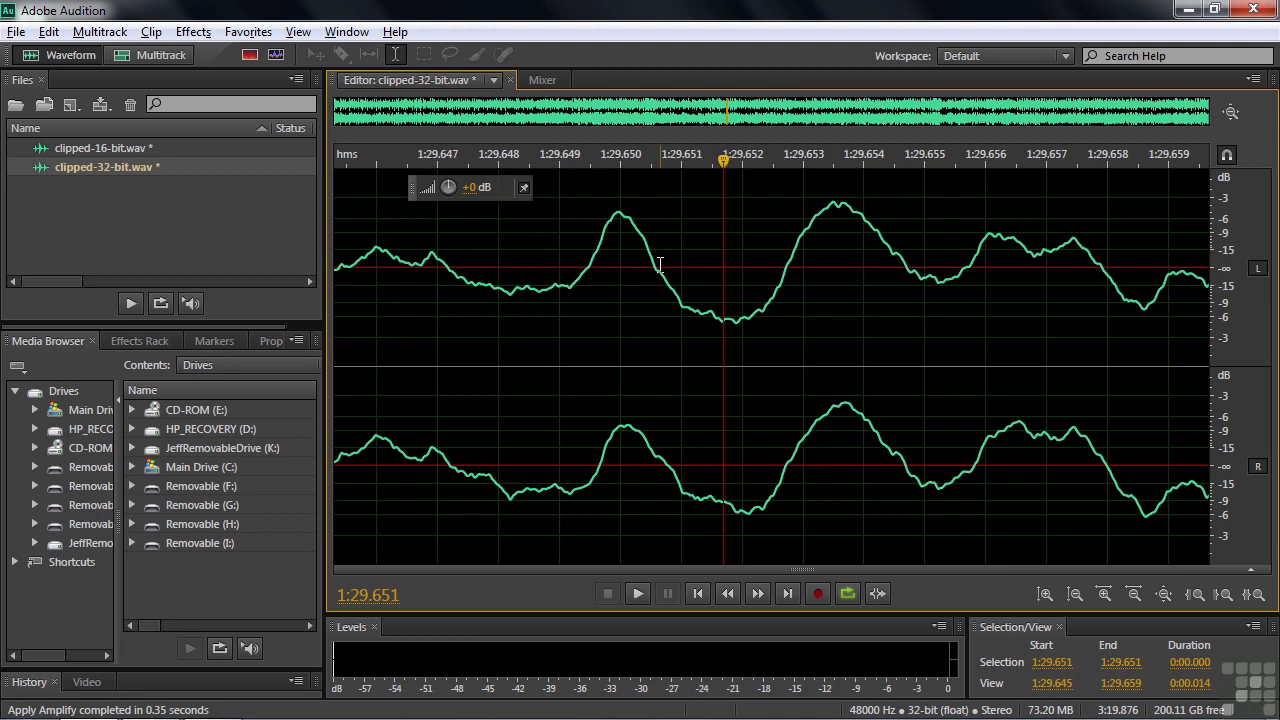
Step: Play the 32-bit file from 1:29.646 to 1:31.875
left_click(425, 341)
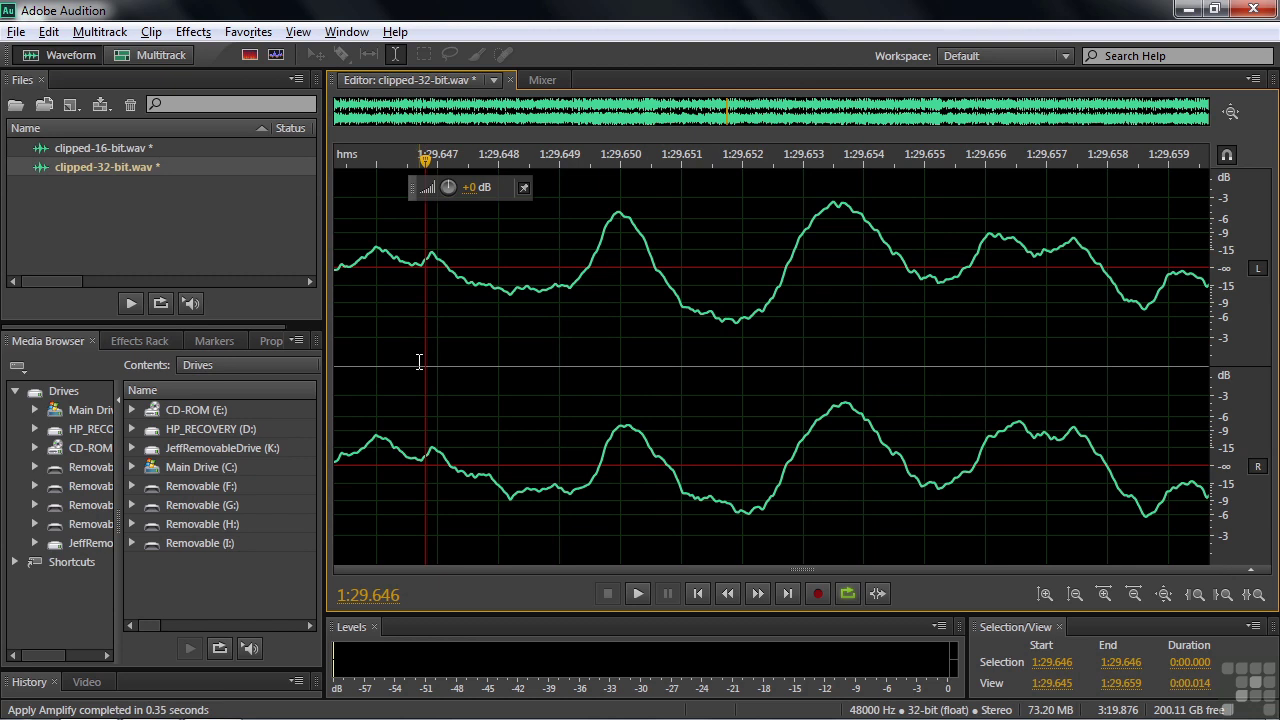
key("space")
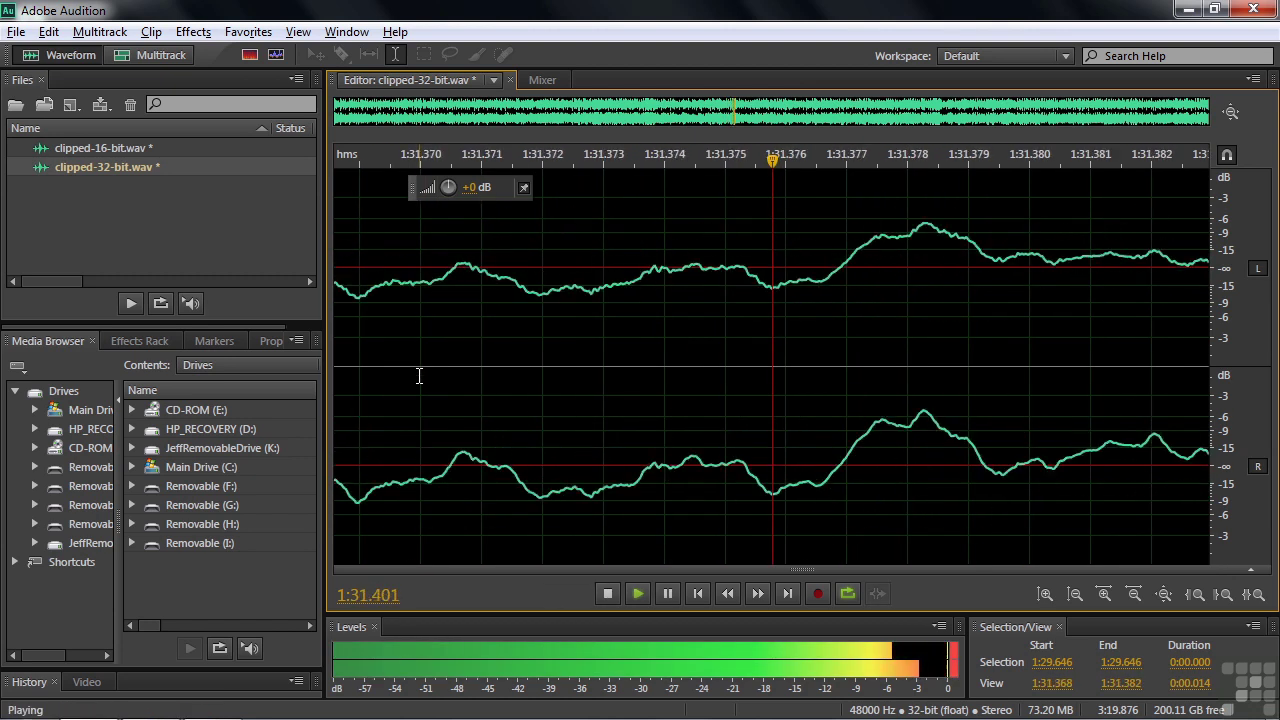
key("space")
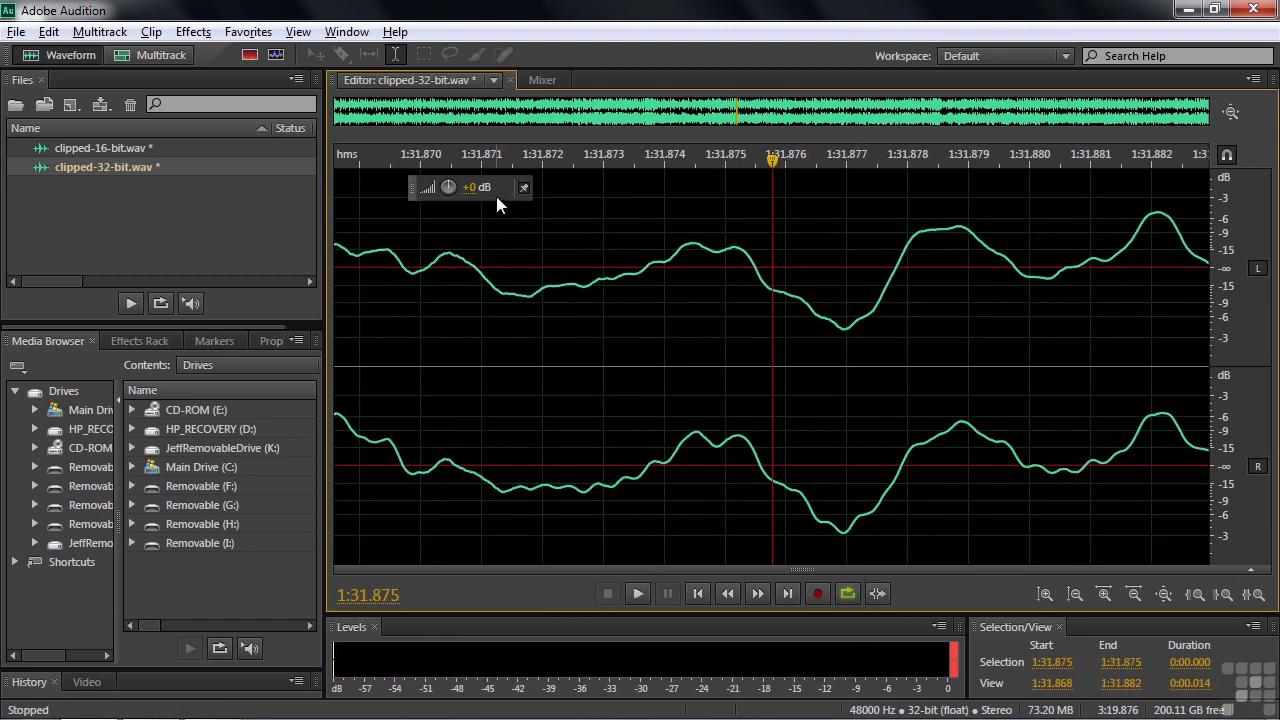
Step: Lower the 32-bit file's volume further and play it from 1:31.871 to 1:35.329
left_click_drag(448, 187, 448, 220)
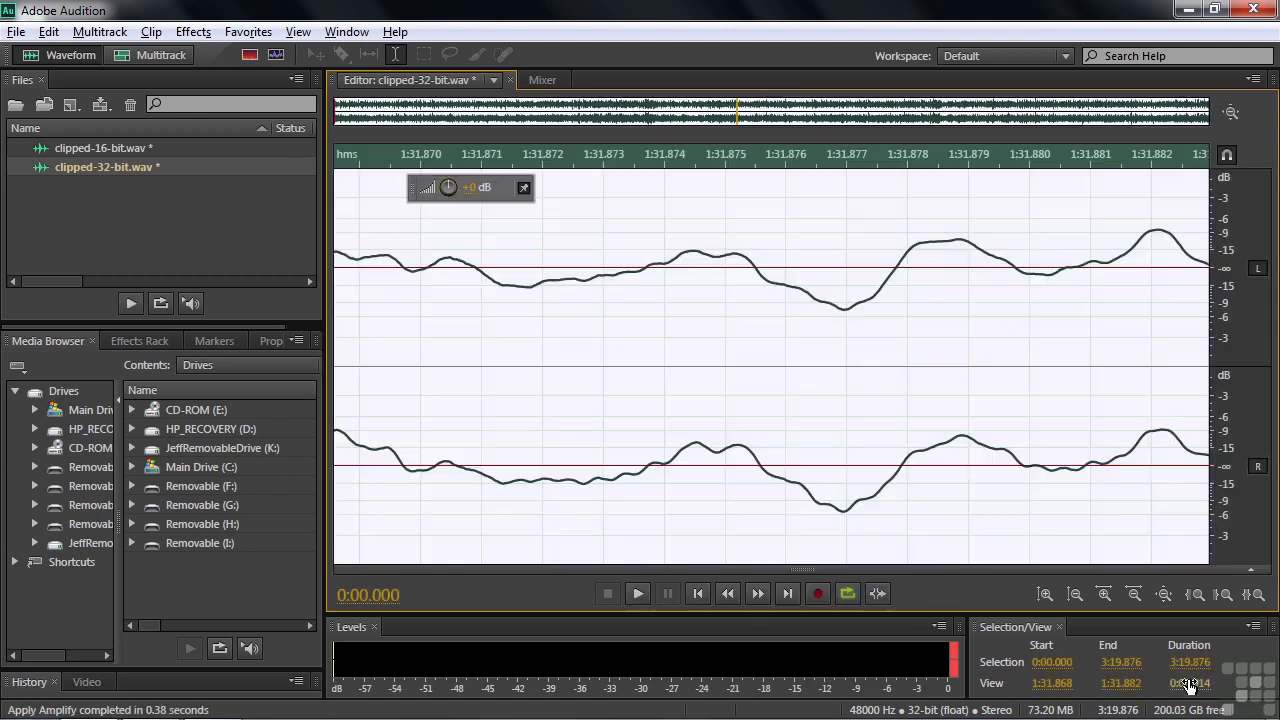
left_click(482, 419)
key("space")
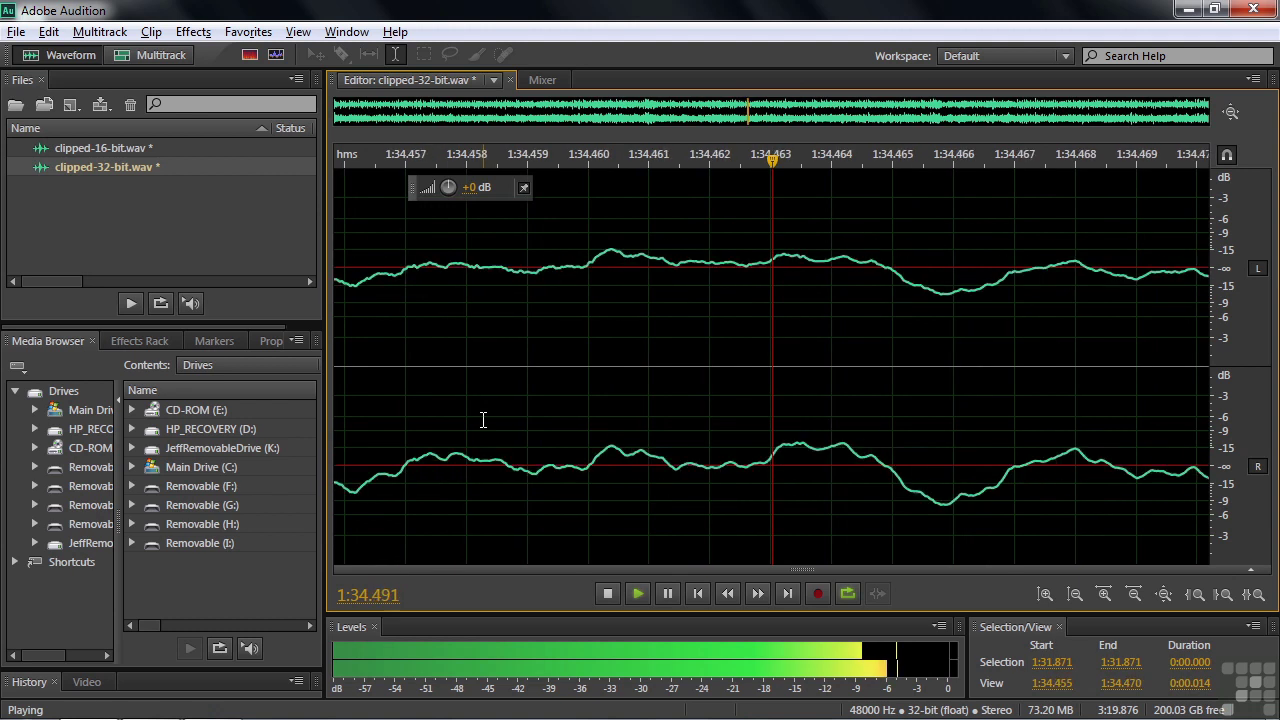
key("space")
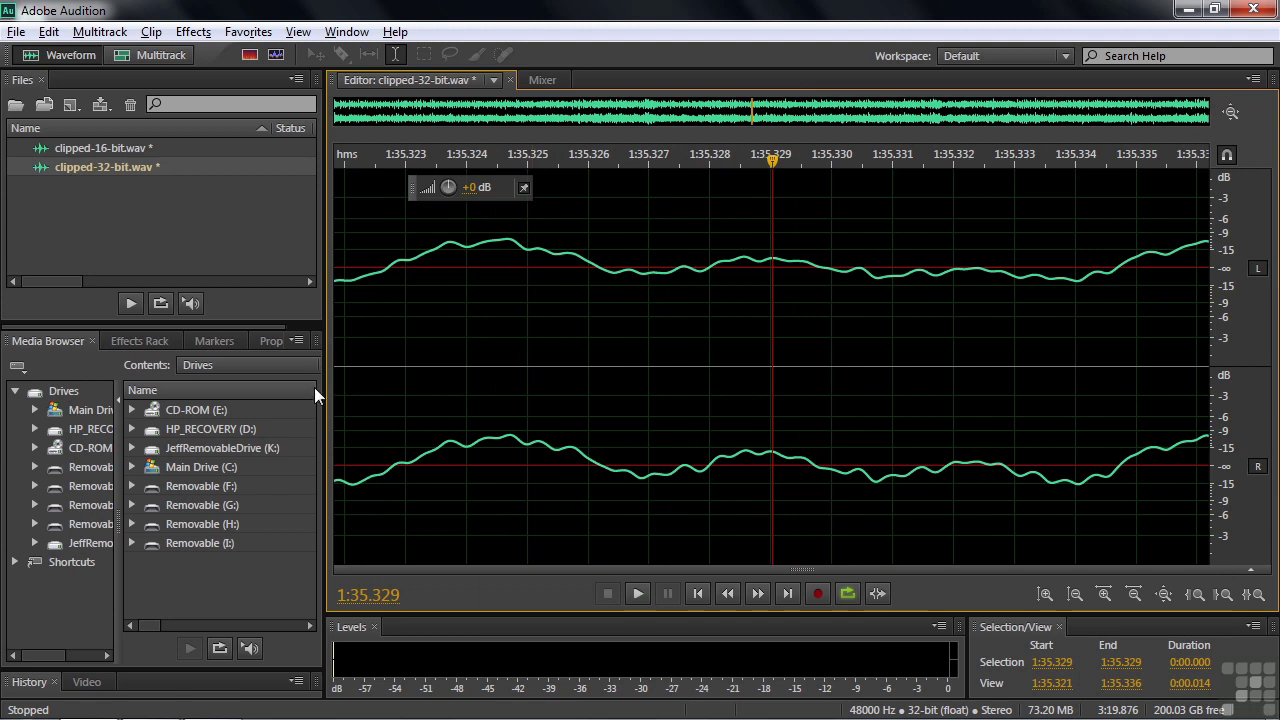
Step: Reopen clipped-16-bit.wav and zoom out slightly around the playhead
double_click(77, 147)
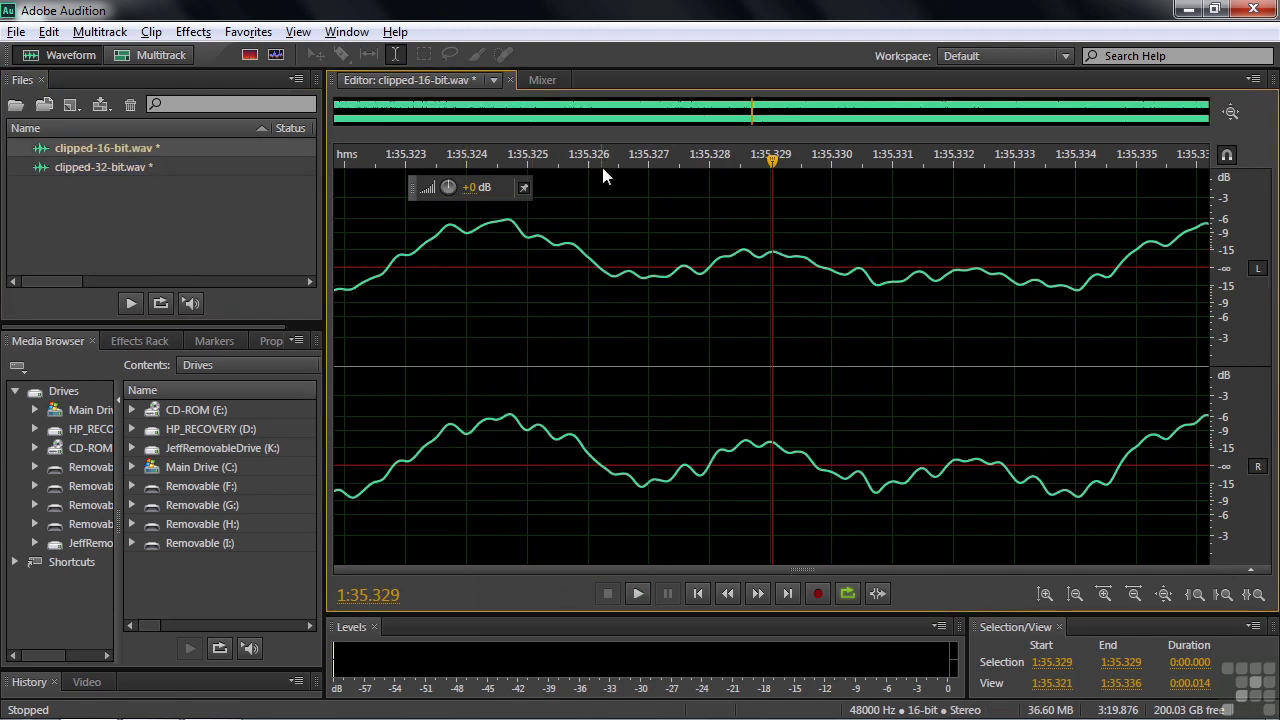
key("minus")
key("minus")
key("minus")
key("minus")
key("minus")
key("minus")
key("minus")
key("minus")
key("minus")
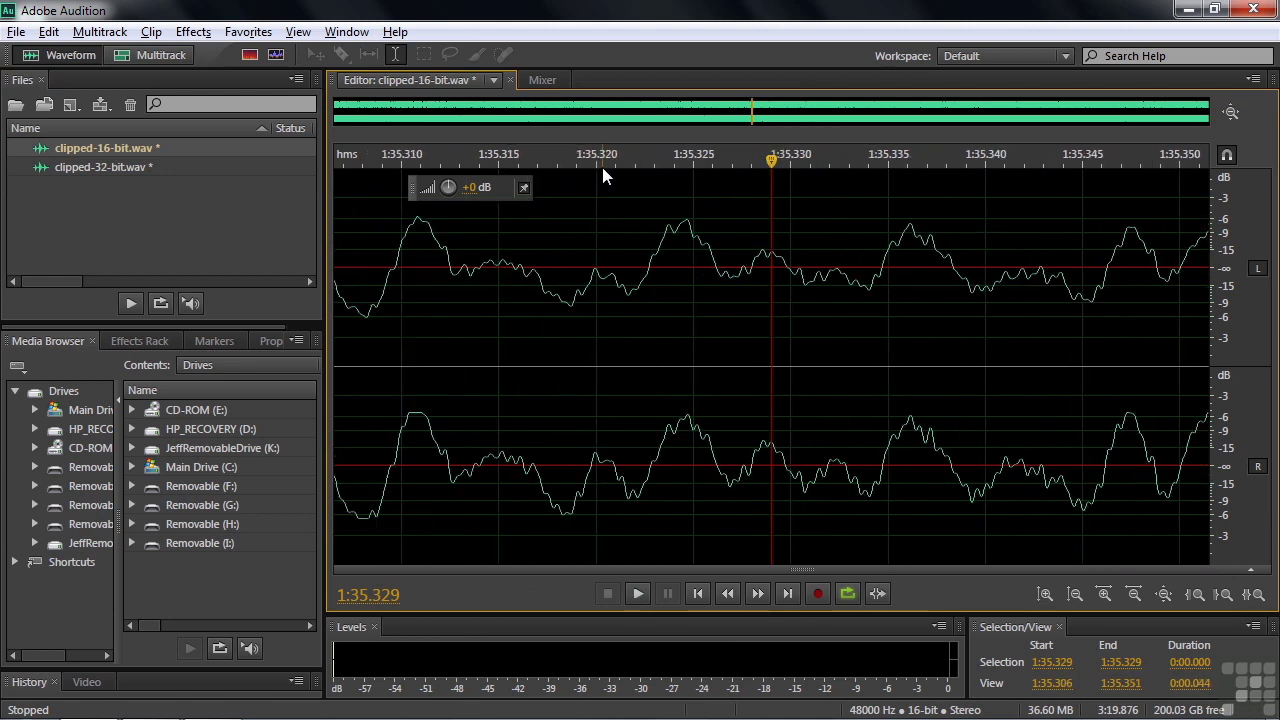
Step: Zoom out, then zoom in on the clipped peaks between 1:35.176 and 1:35.197
key("minus")
key("minus")
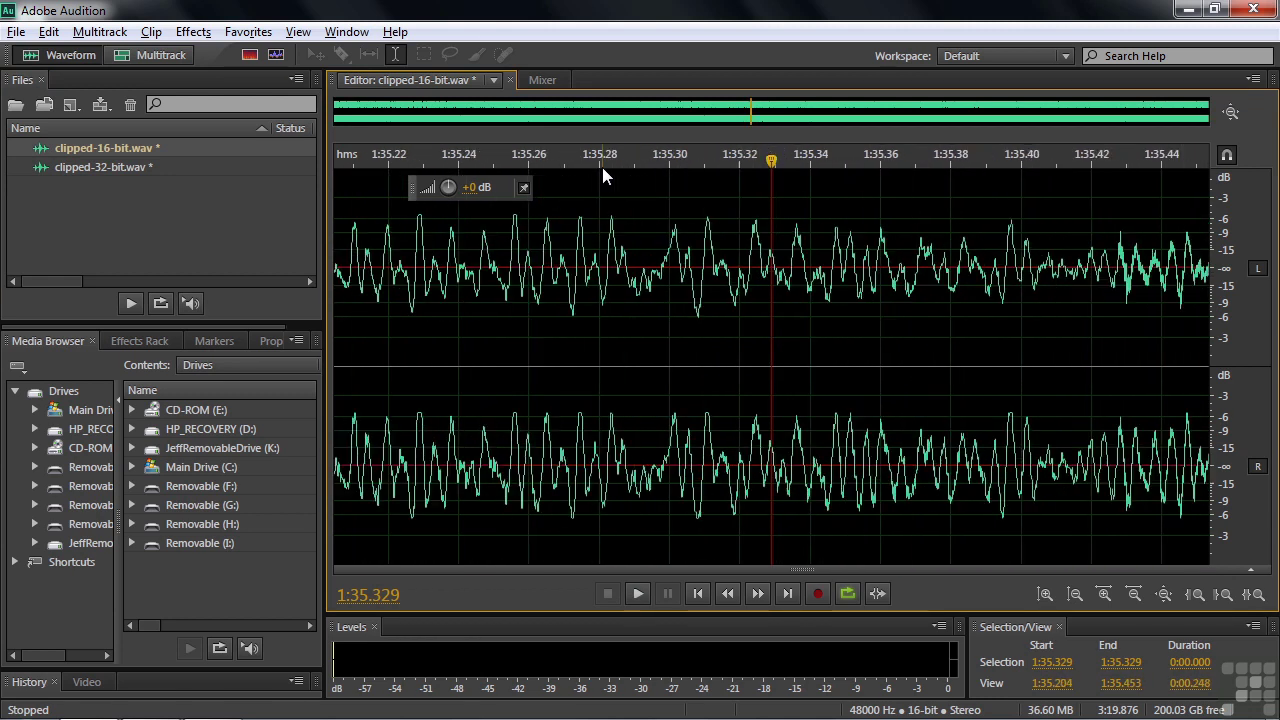
key("minus")
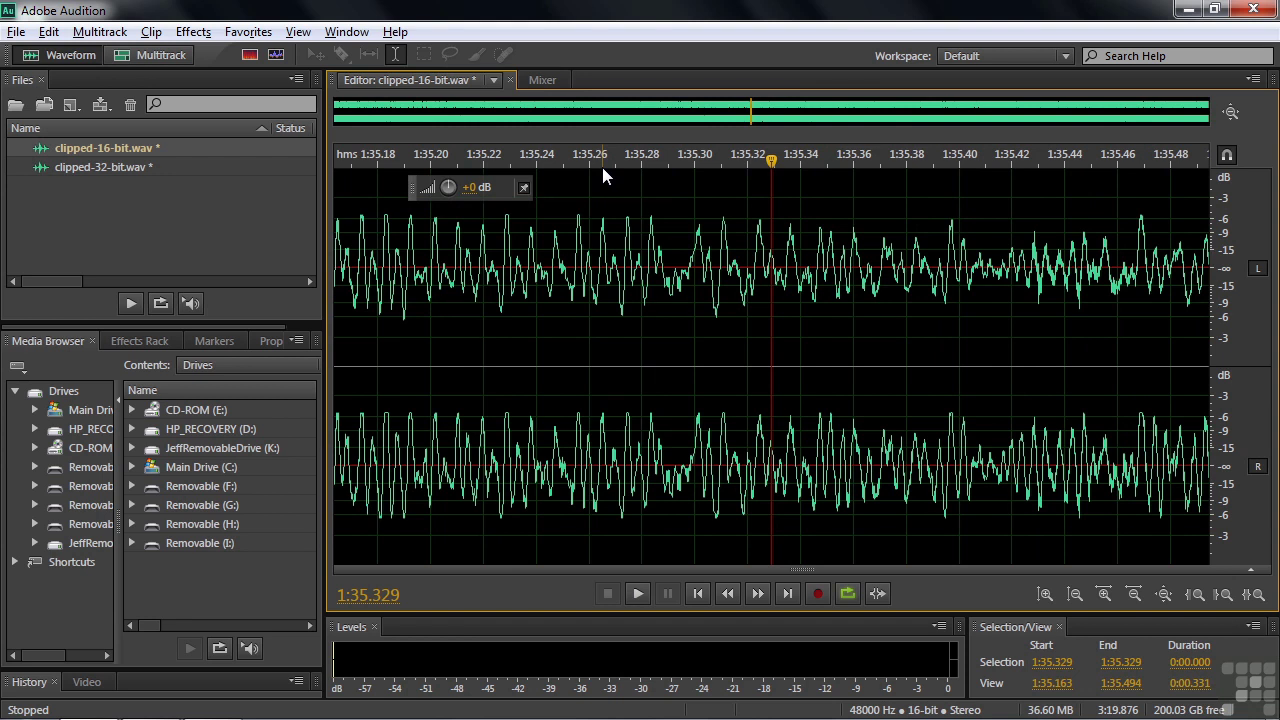
left_click_drag(369, 162, 425, 194)
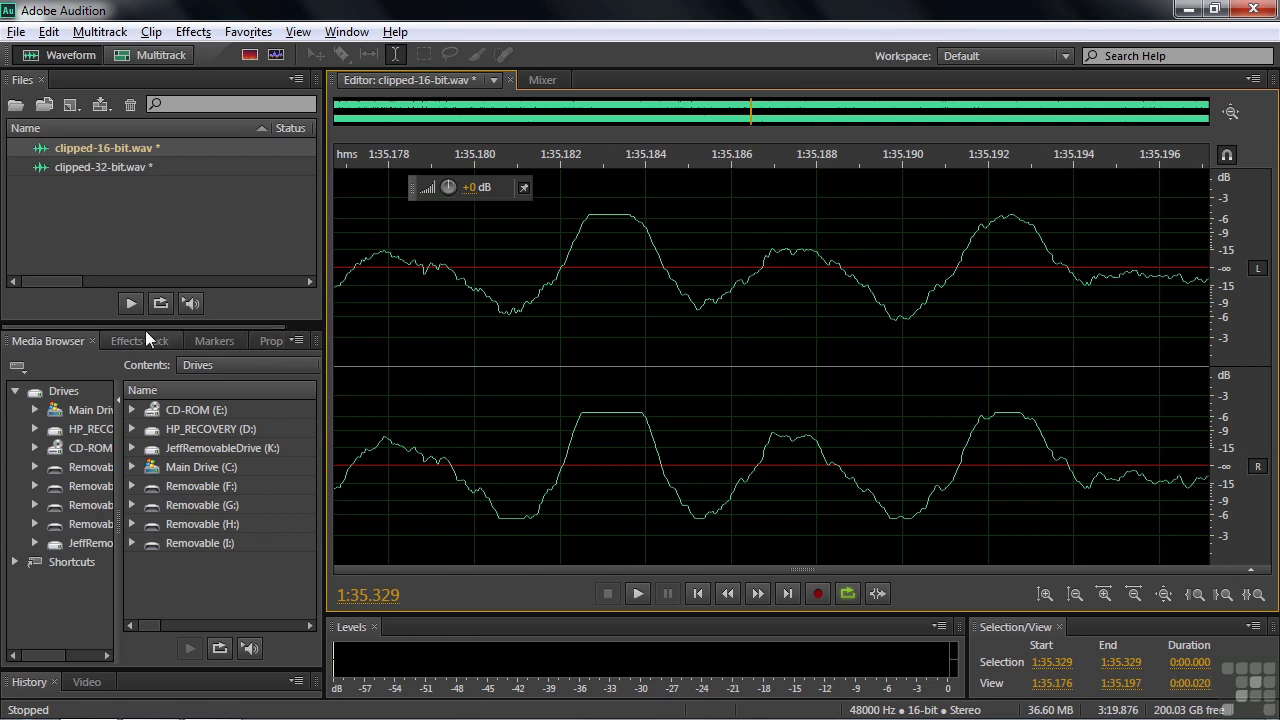
Step: Open the DeClipper from Window > Diagnostics and enlarge its settings panel
left_click(343, 33)
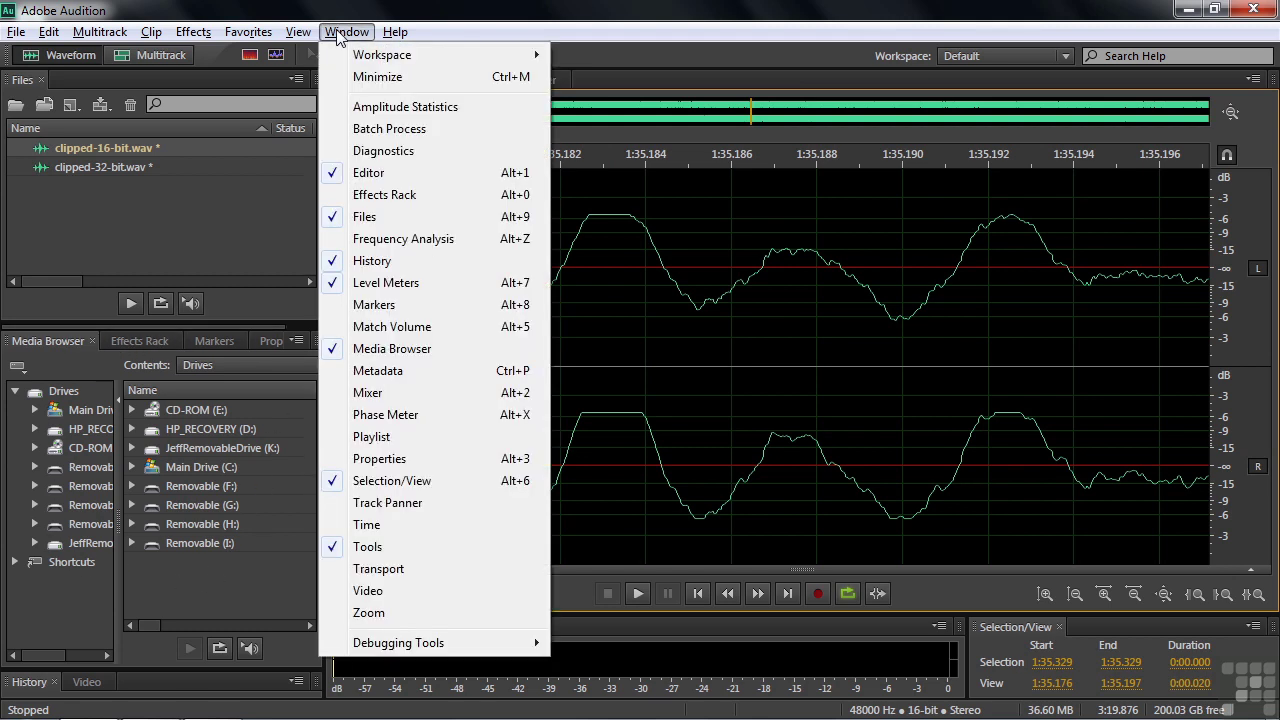
left_click(375, 150)
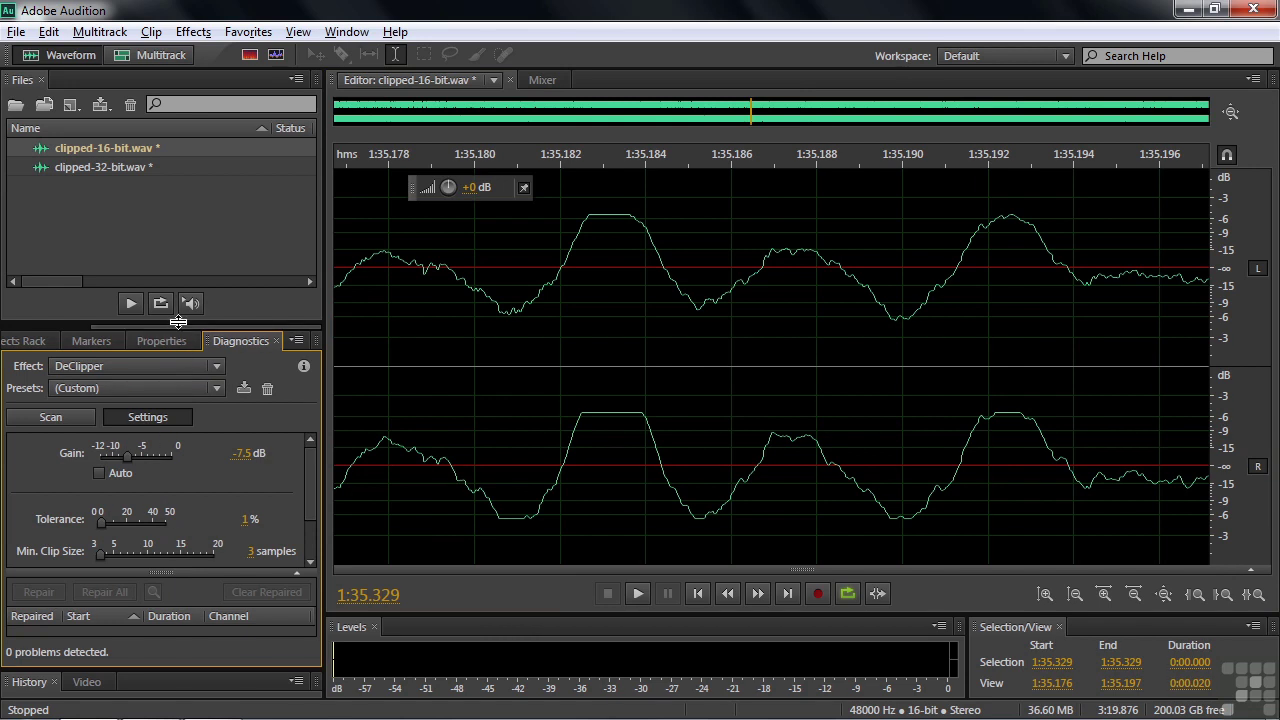
left_click_drag(180, 328, 183, 224)
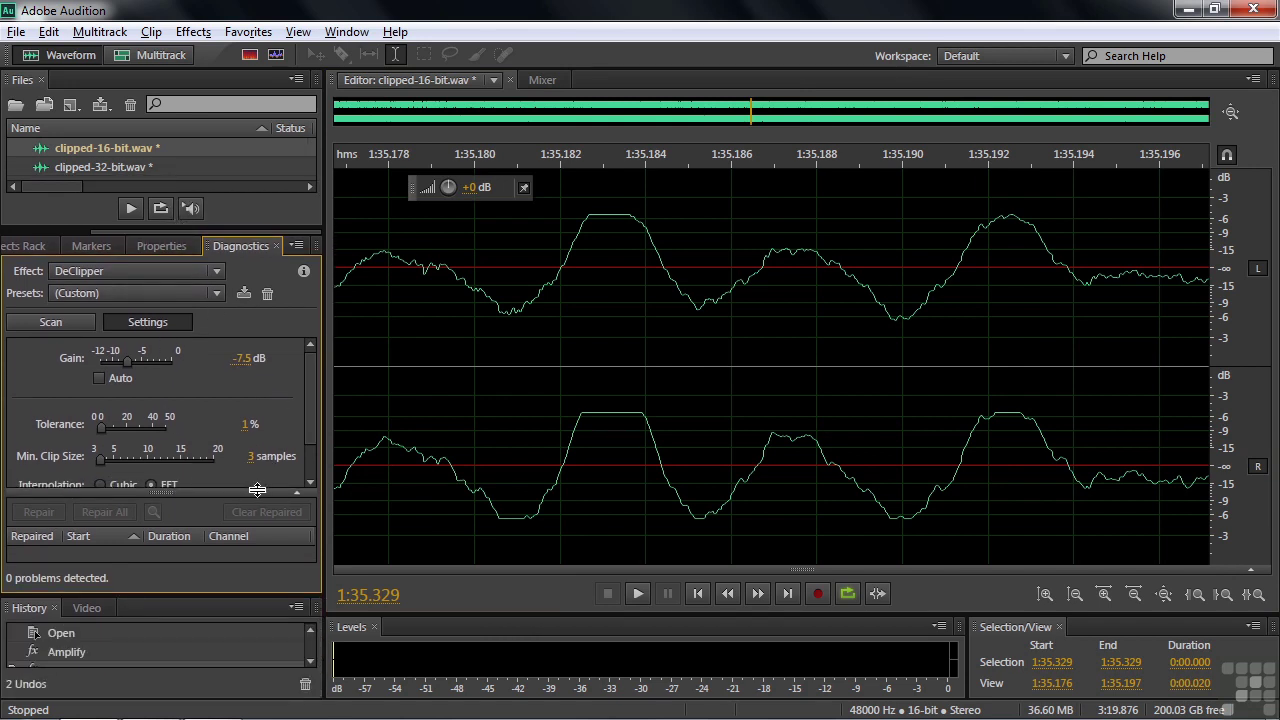
Step: Apply the (Default) DeClipper preset and reveal its remaining settings such as FFT Size
left_click(215, 290)
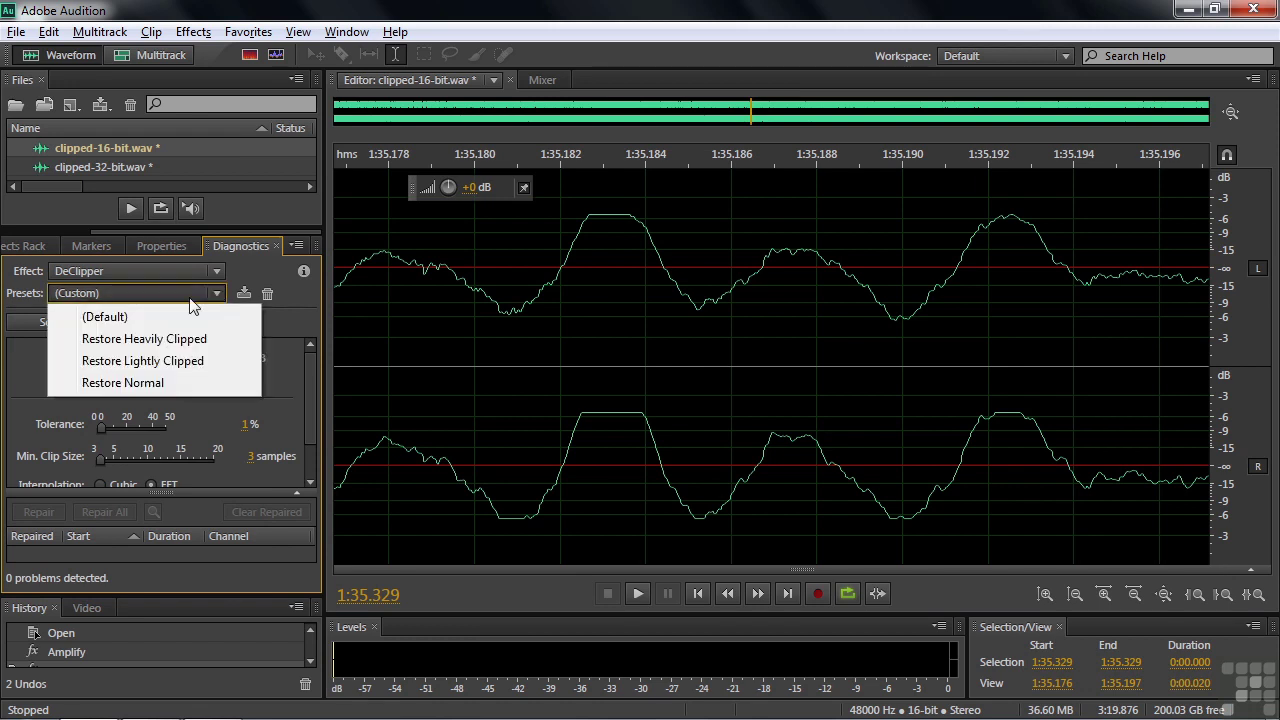
left_click(154, 312)
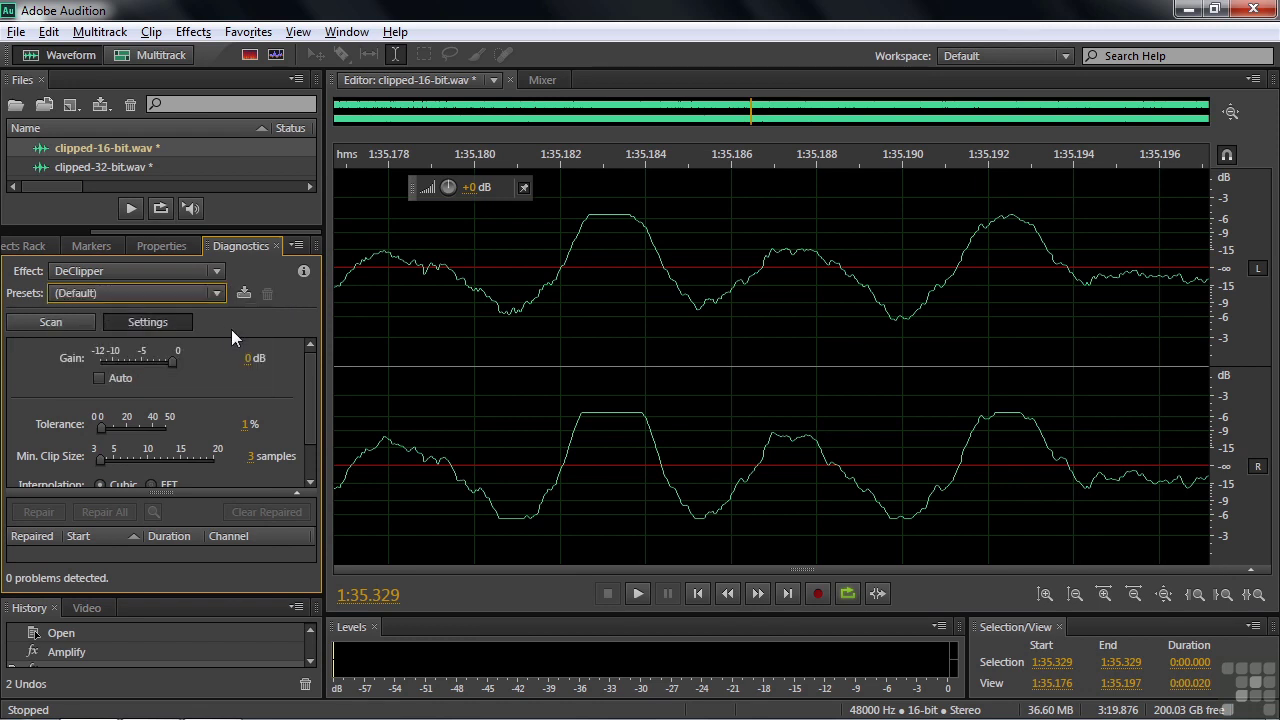
left_click_drag(156, 494, 156, 547)
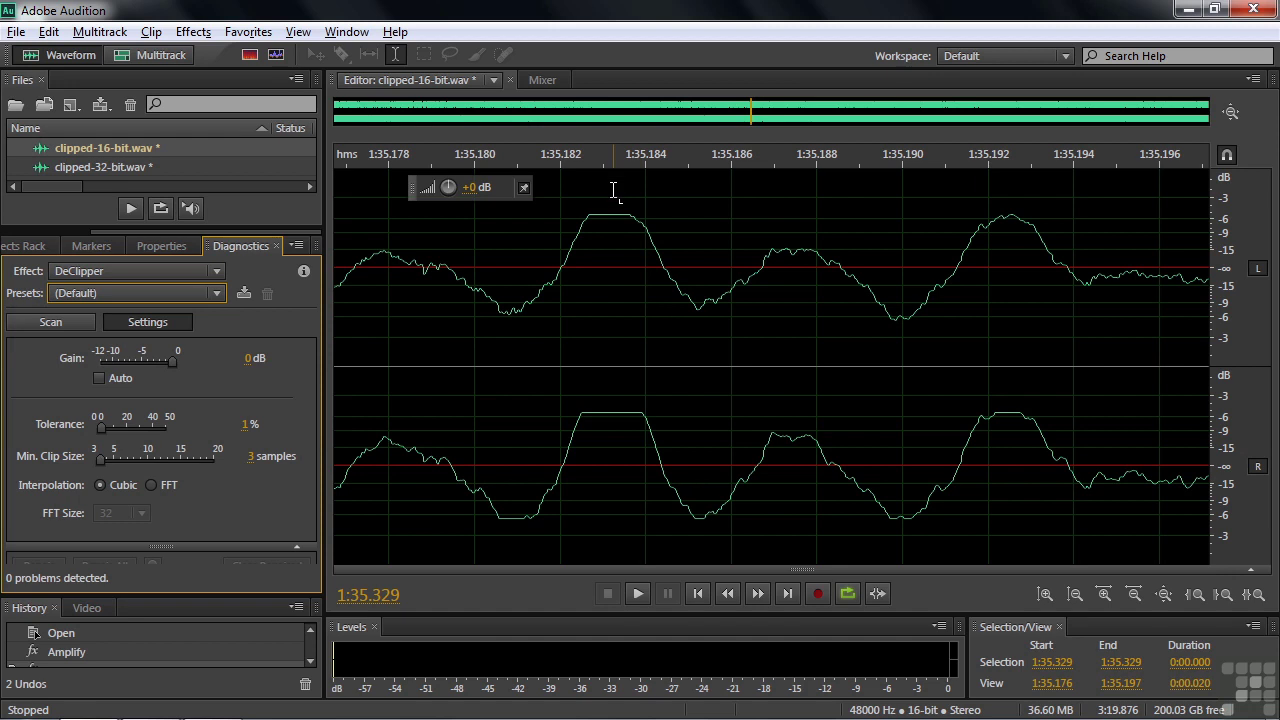
Step: Set the DeClipper gain to -12 dB and the tolerance to 1%
left_click_drag(173, 360, 91, 367)
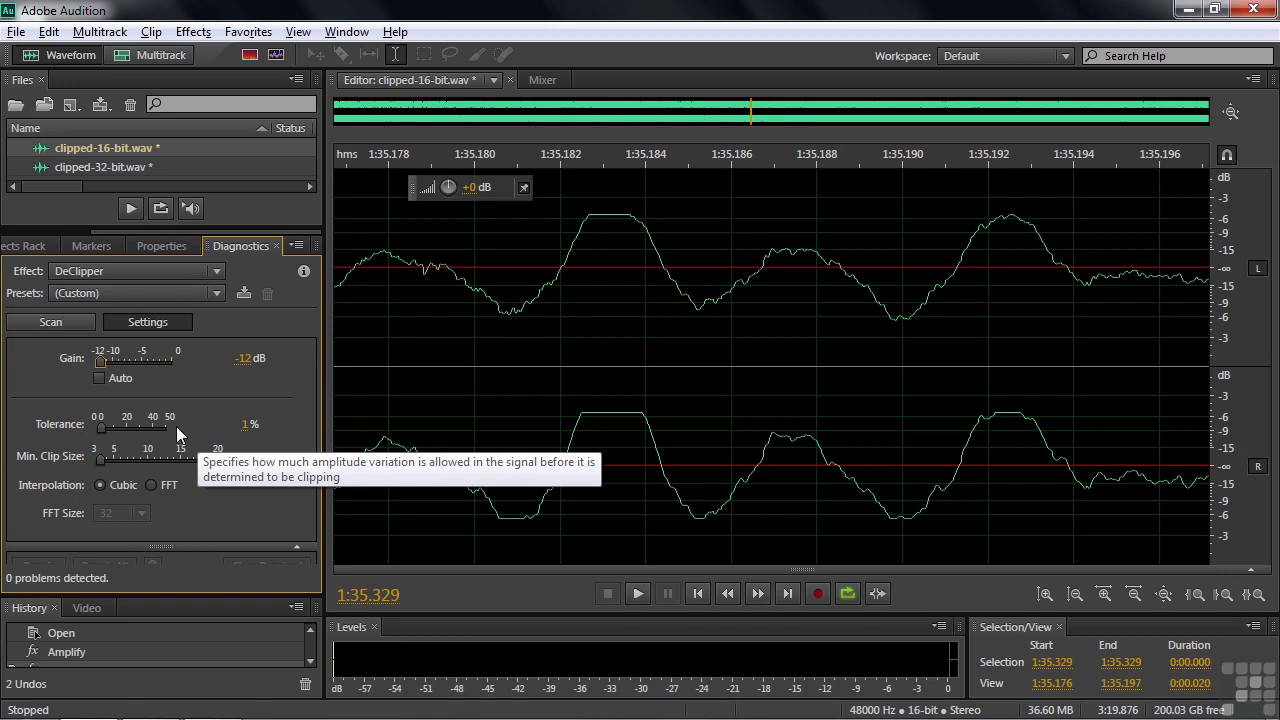
mouse_move(100, 427)
left_mouse_down()
mouse_move(89, 426)
mouse_move(103, 427)
left_mouse_up()
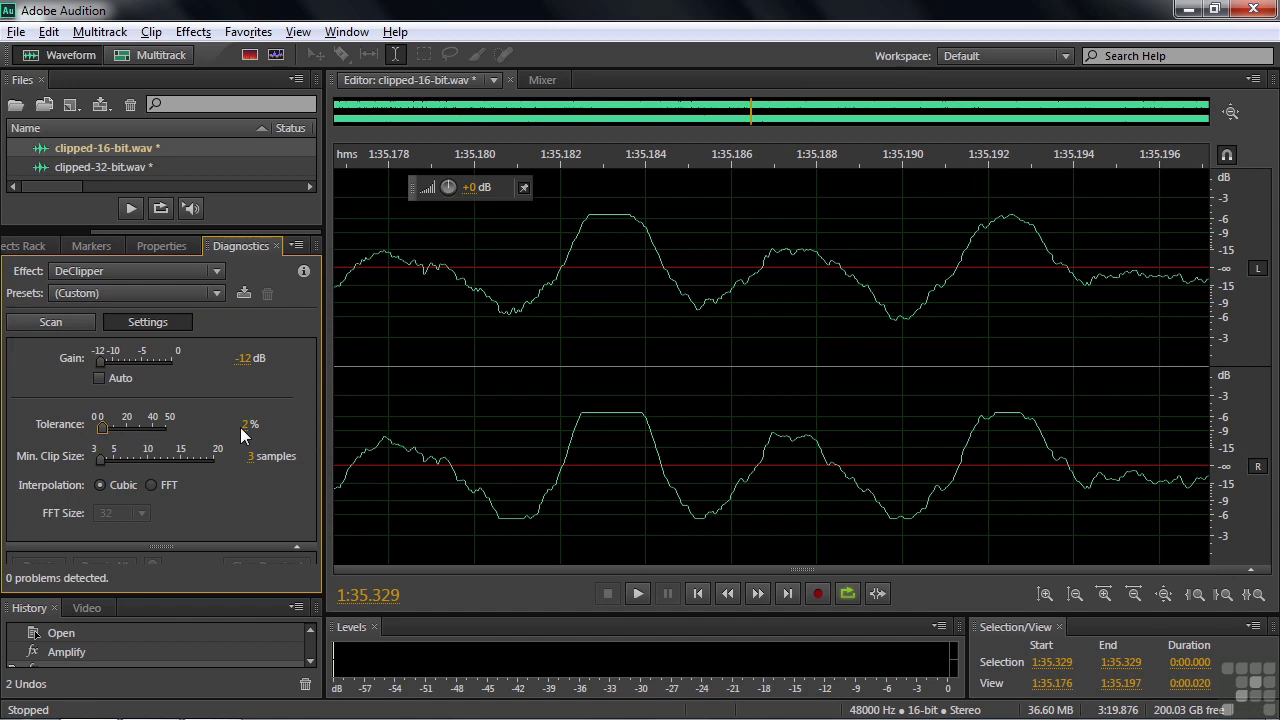
left_click(245, 426)
type("1")
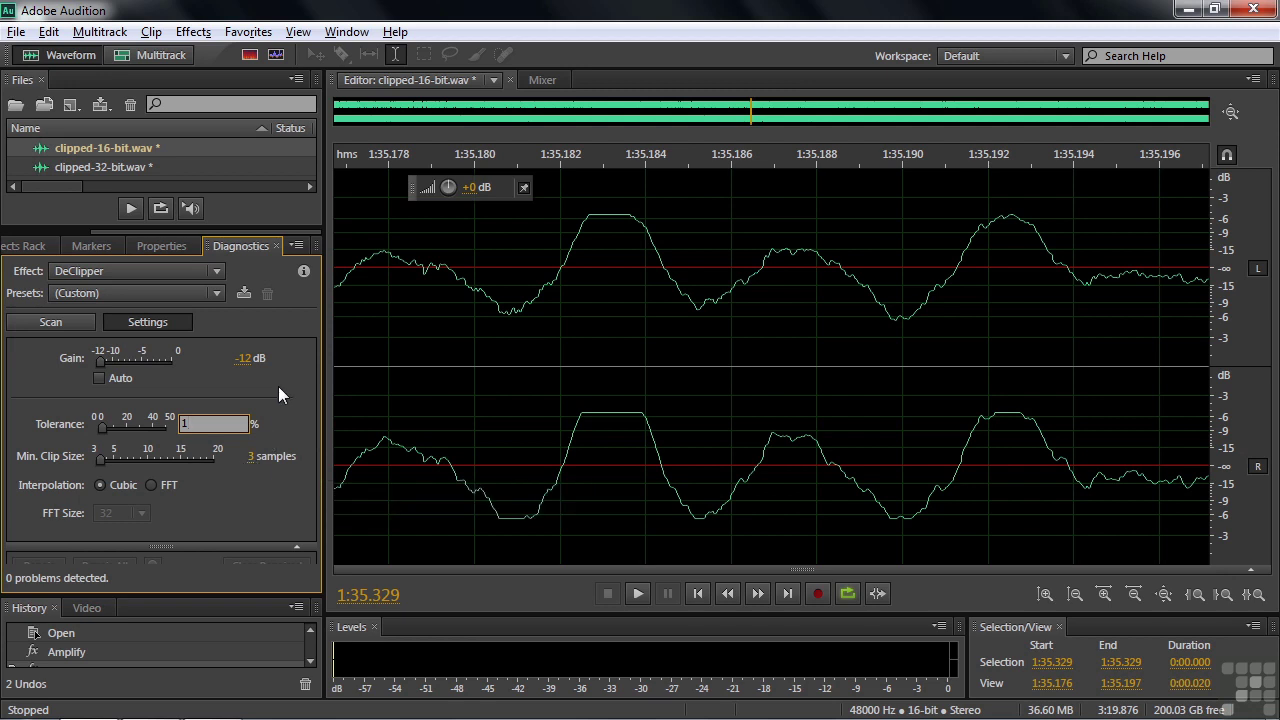
key("Return")
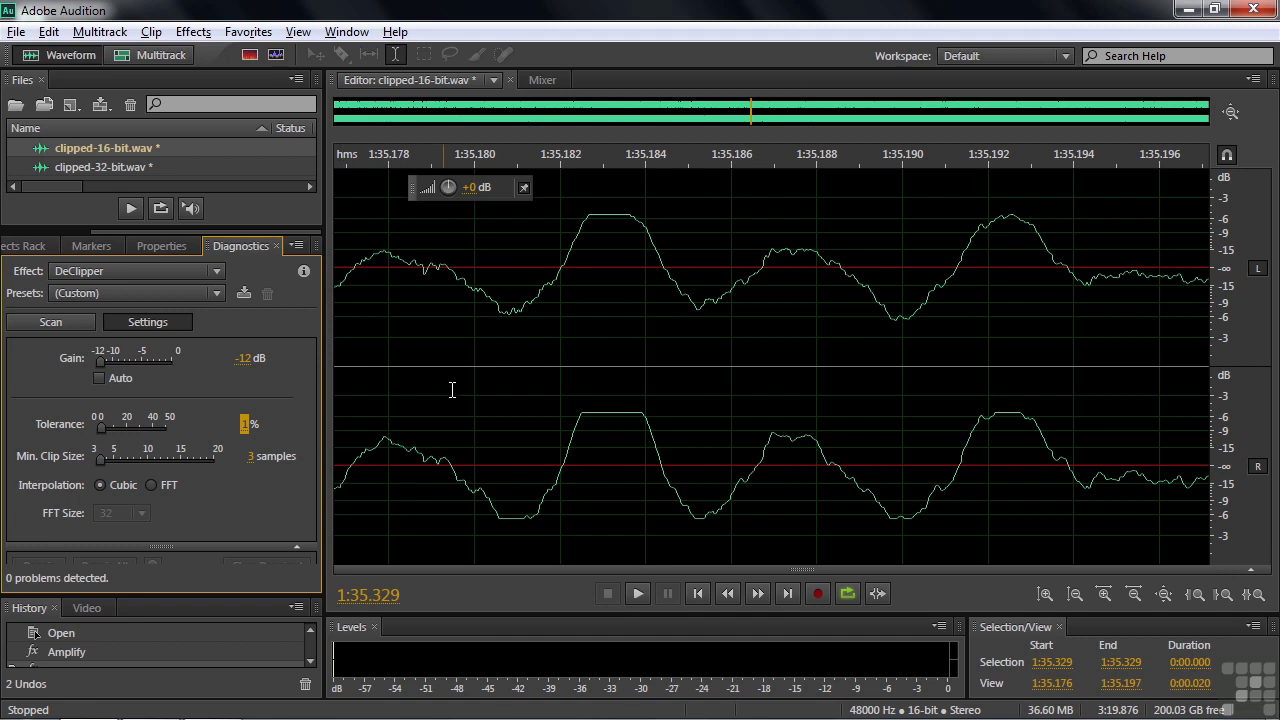
Step: Switch the DeClipper to FFT interpolation with FFT size 128 and scan, finding 2105 clipping problems
left_click(150, 484)
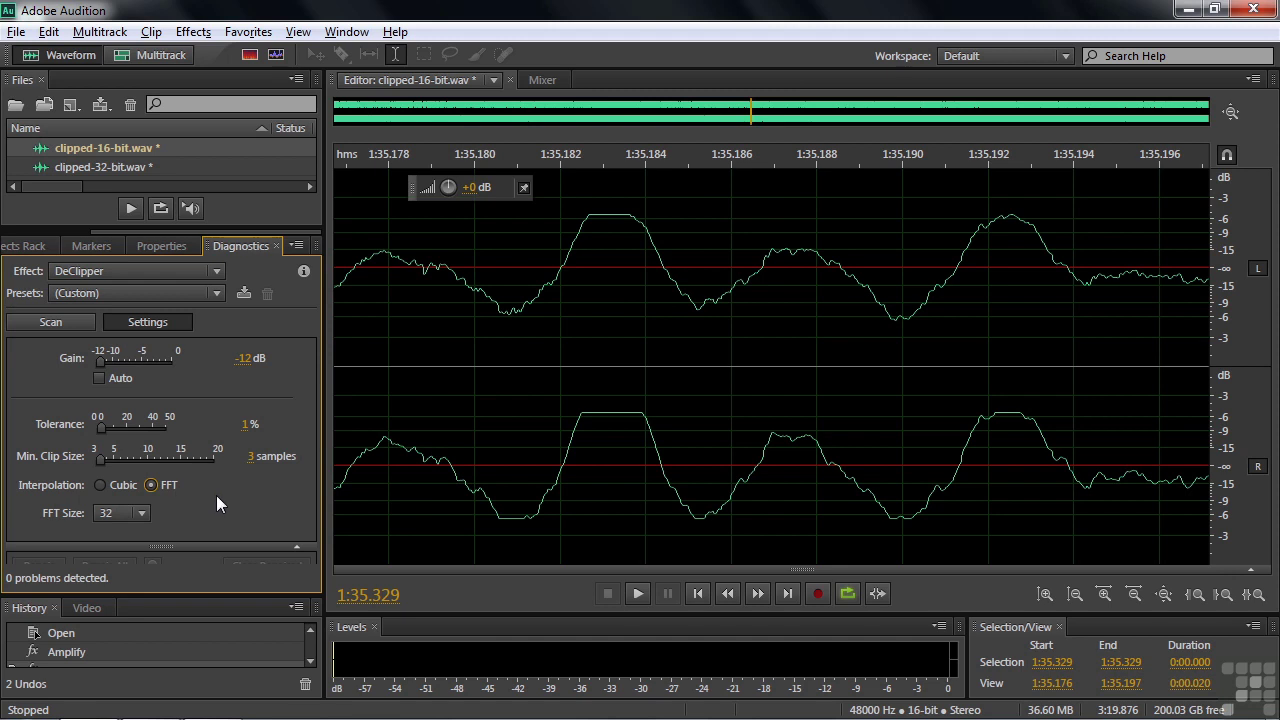
left_click(140, 510)
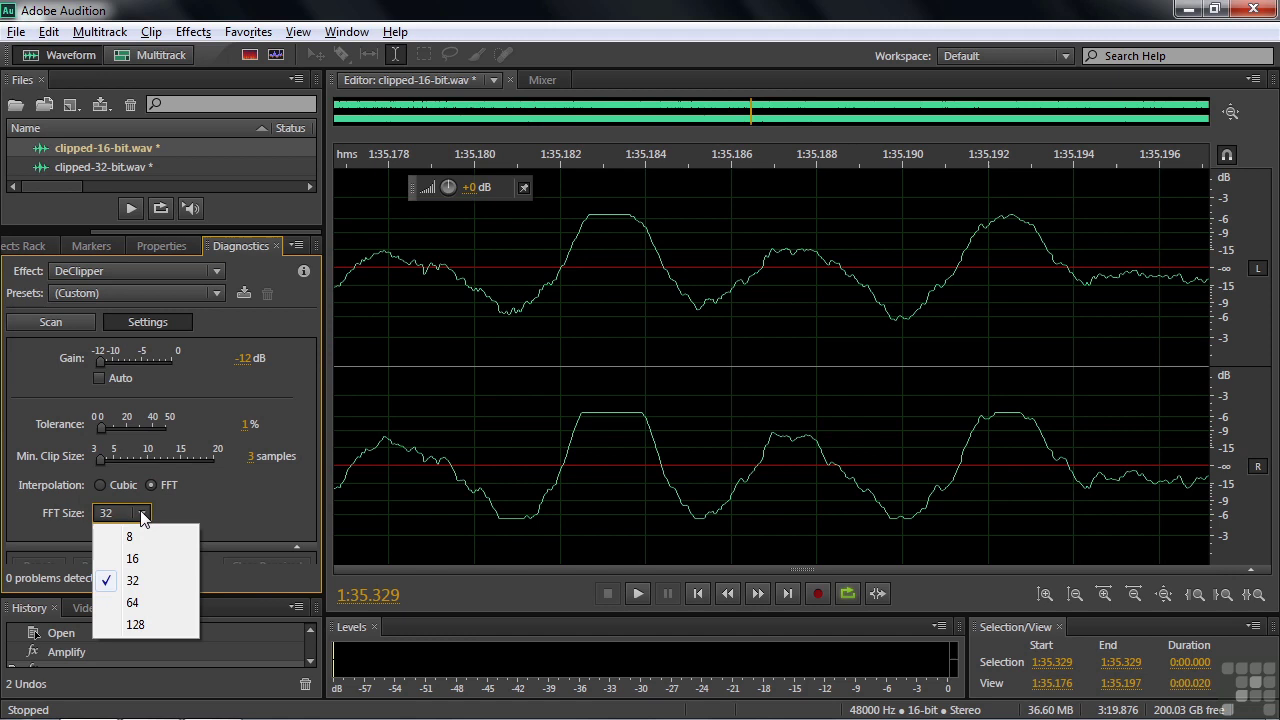
left_click(141, 625)
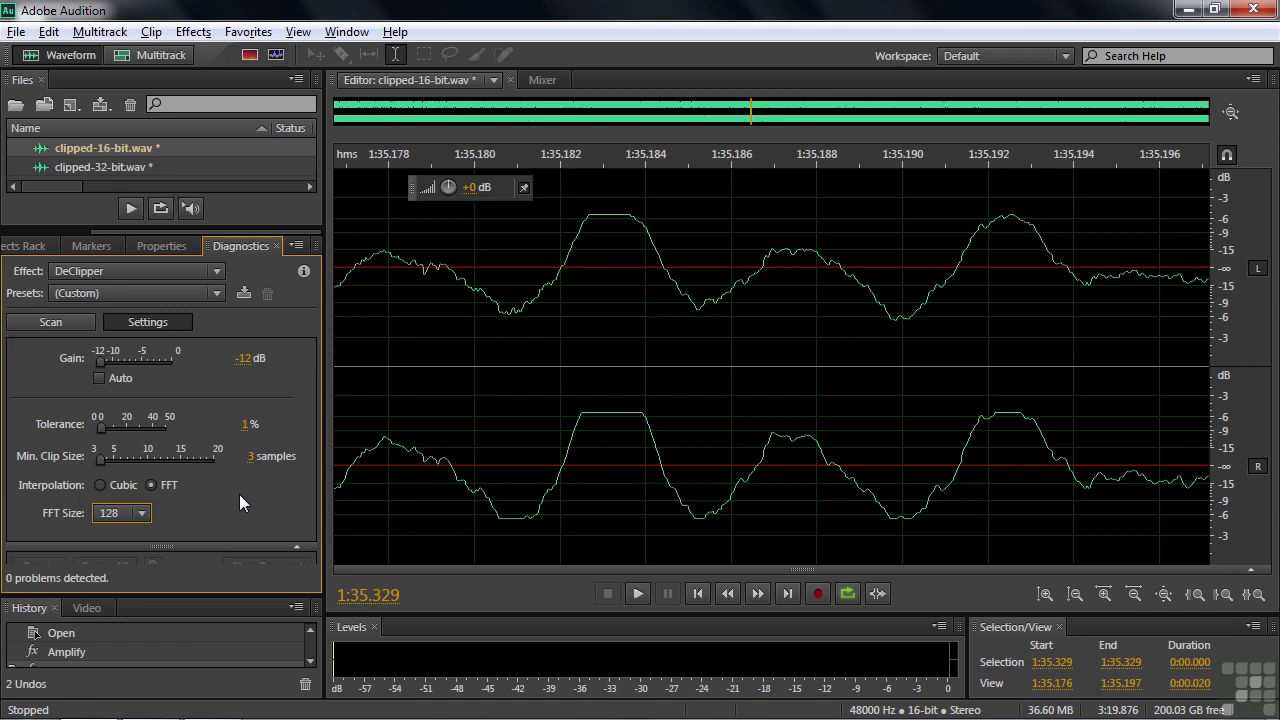
left_click(53, 321)
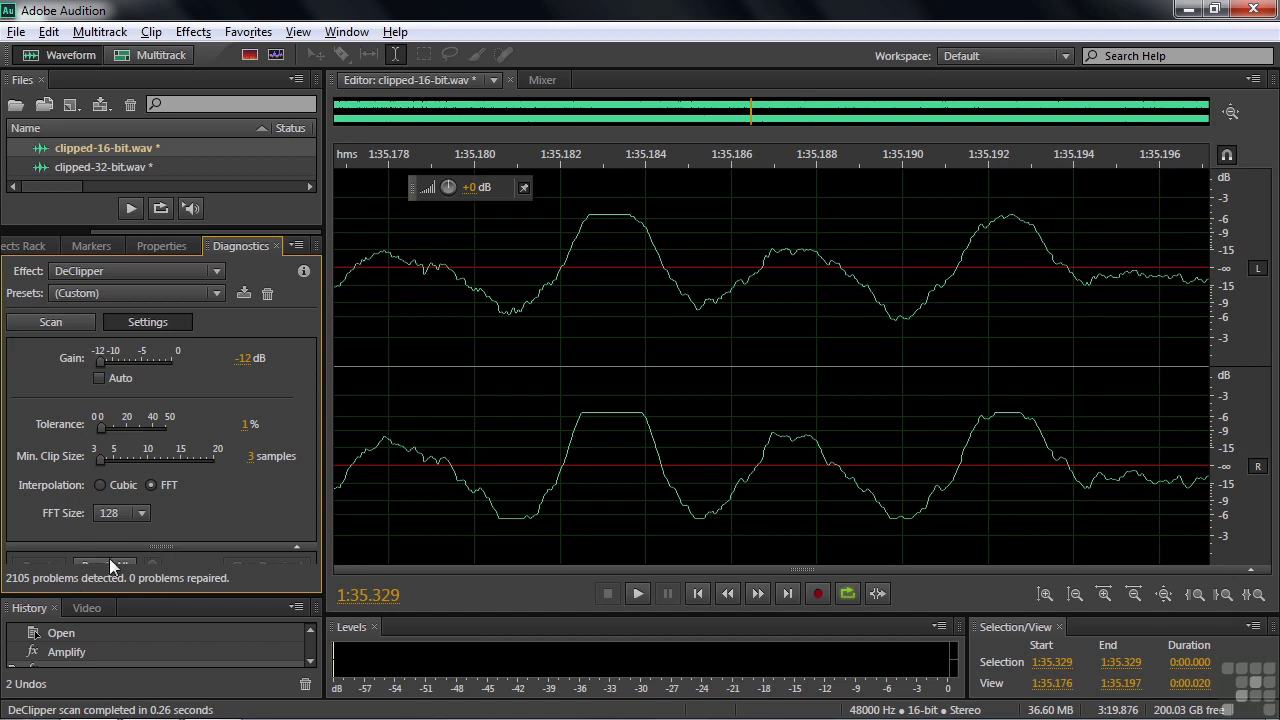
Step: Reveal the repair actions and repair all 2105 detected clipping problems
left_click_drag(151, 546, 151, 521)
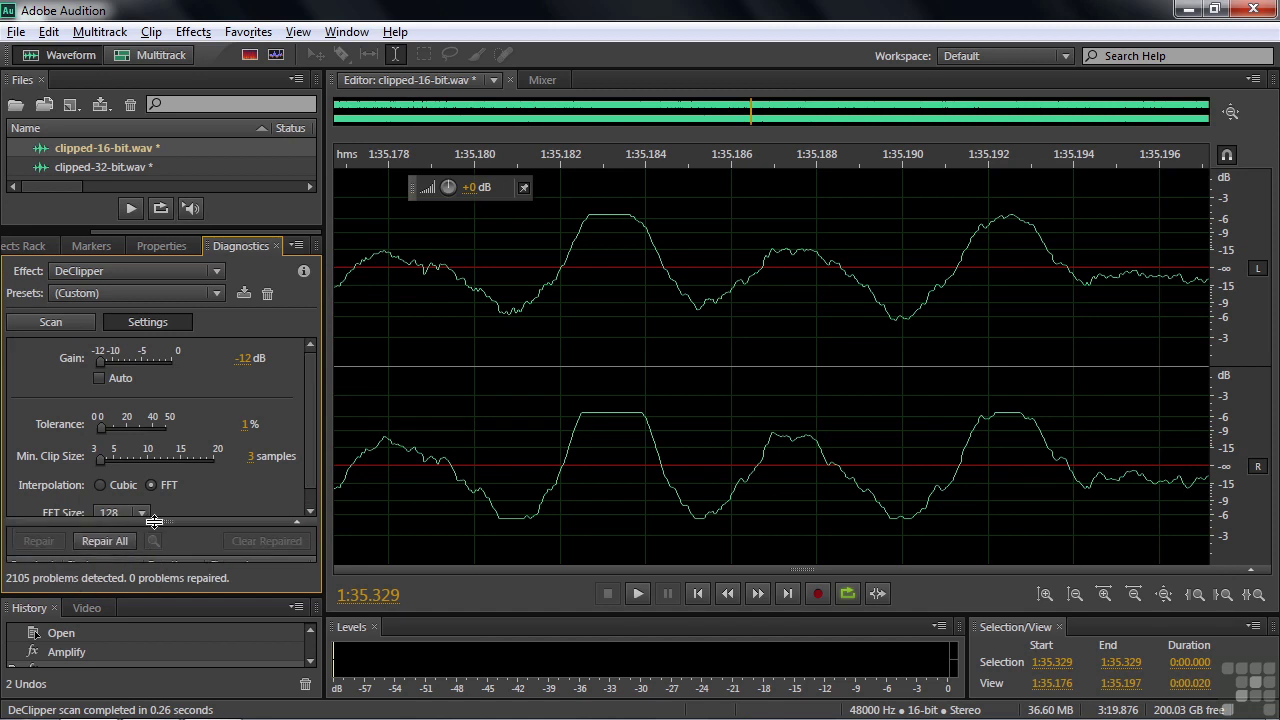
left_click(101, 540)
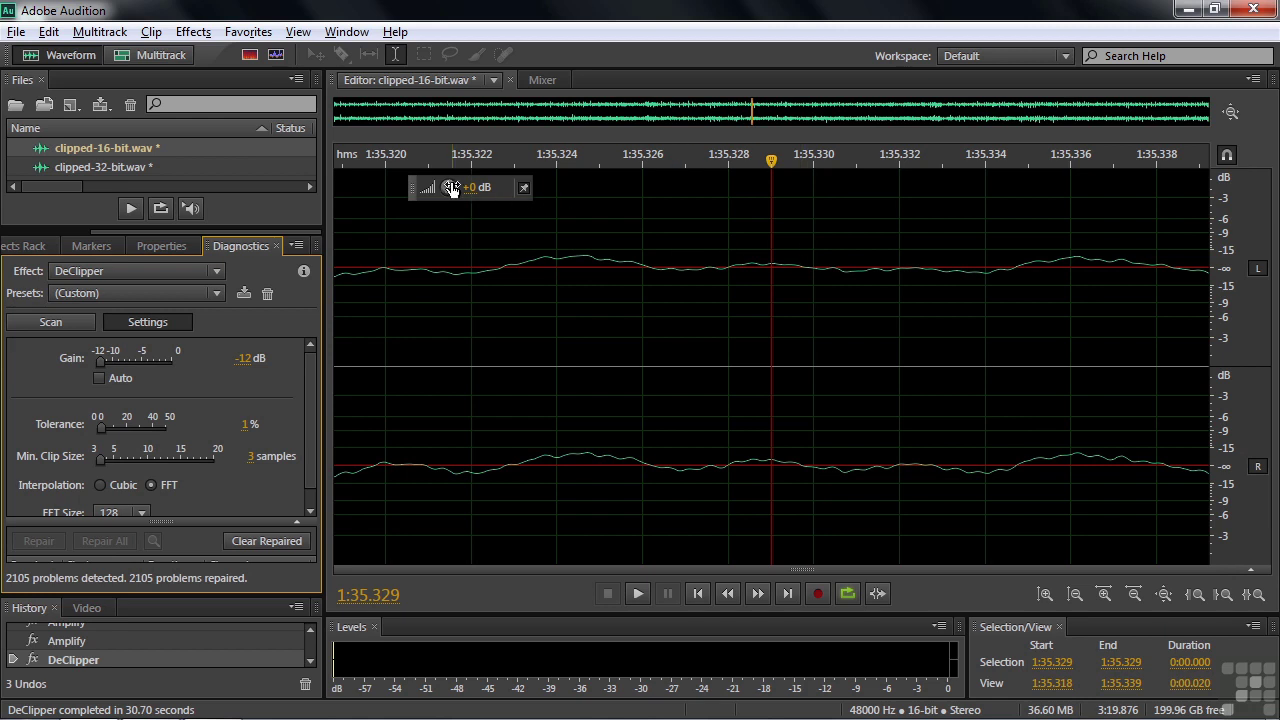
Step: Amplify the file by +5.4 dB, then apply a -7.5 dB change to the whole file
left_click_drag(448, 187, 483, 174)
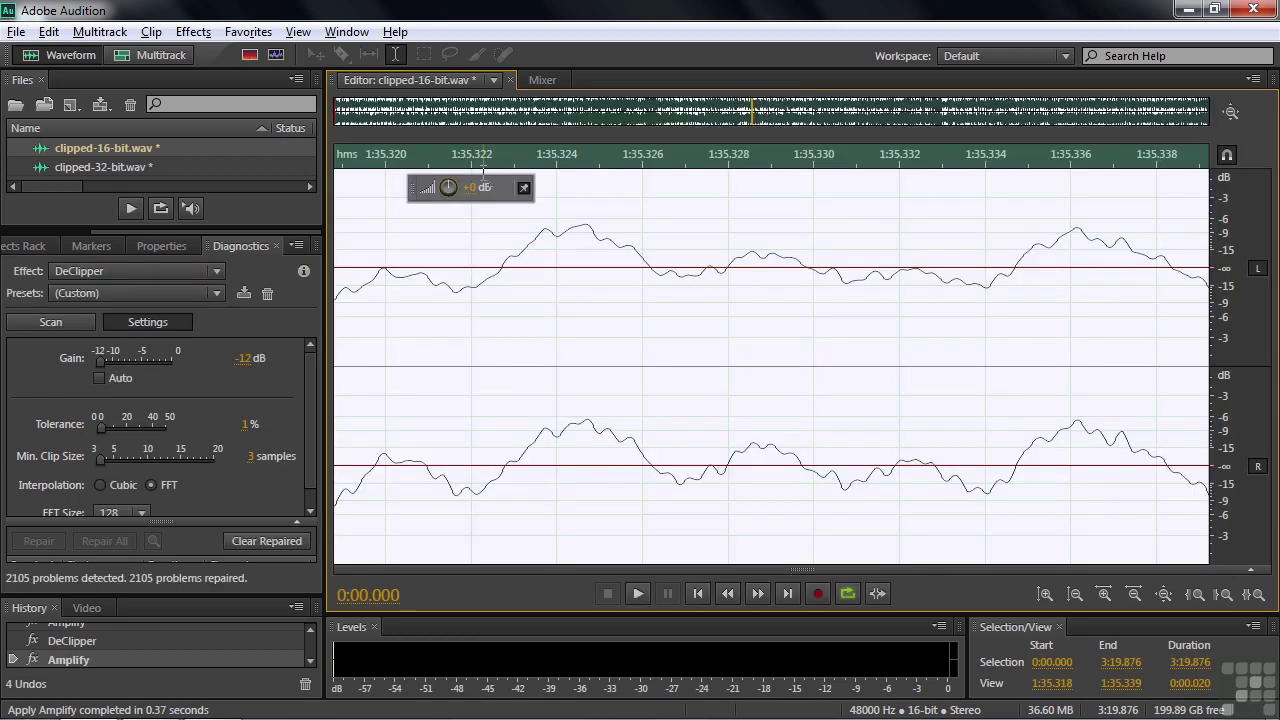
key("backslash")
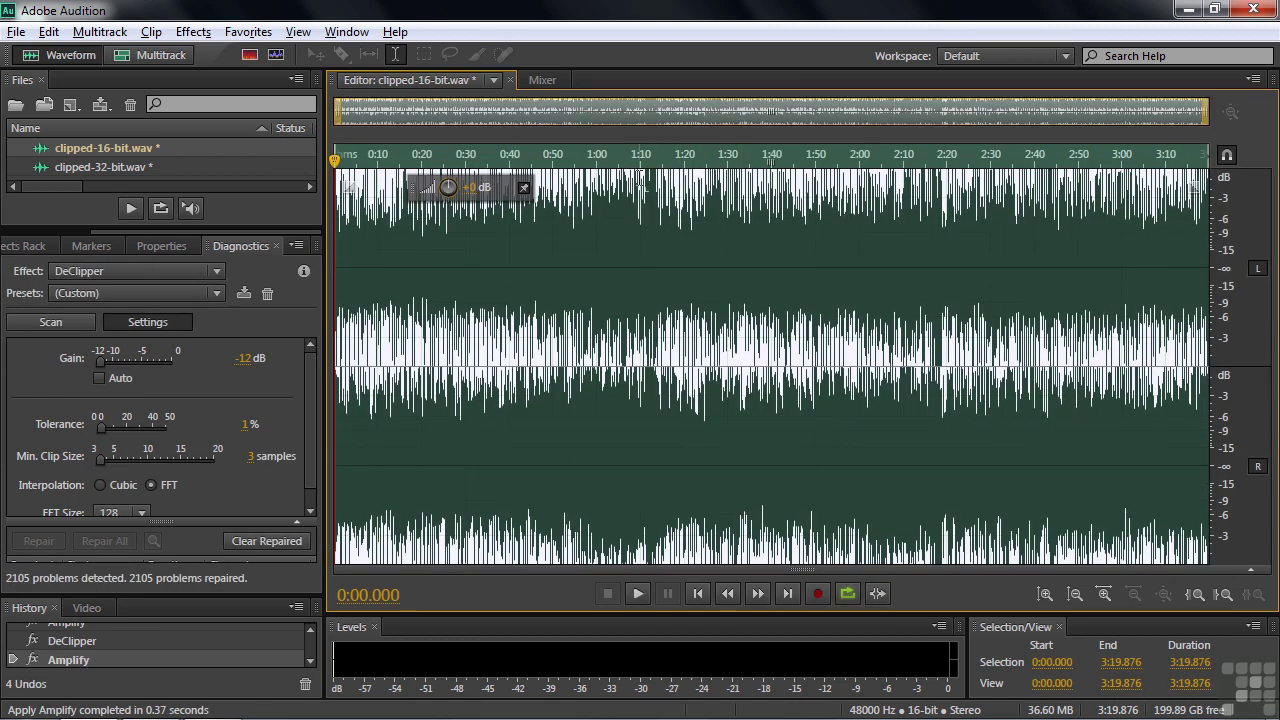
left_click_drag(478, 196, 453, 196)
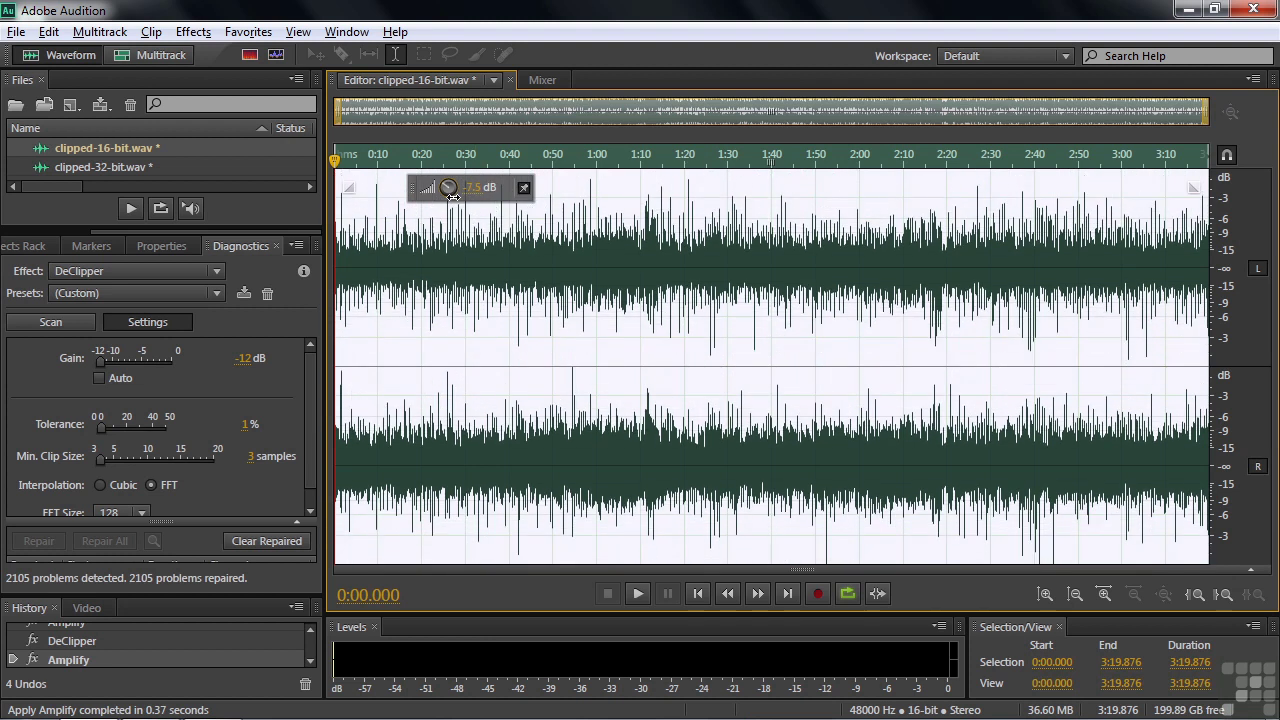
left_click_drag(453, 196, 451, 198)
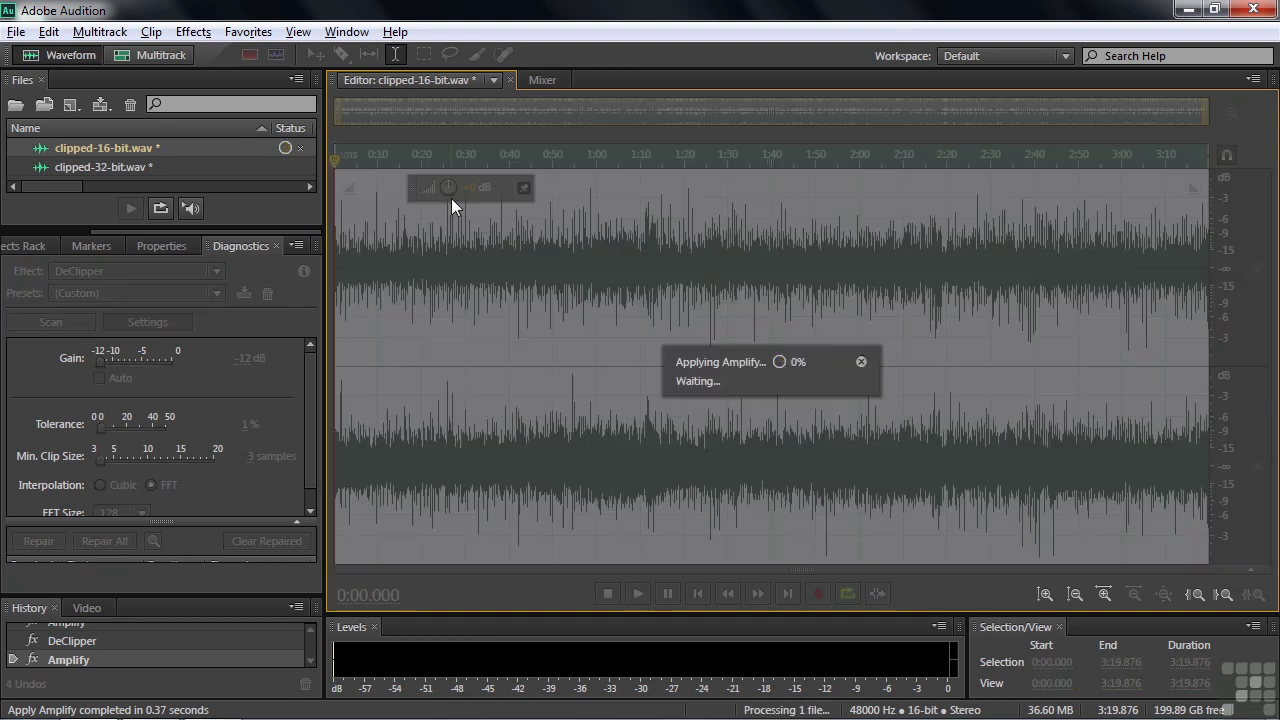
left_click(530, 348)
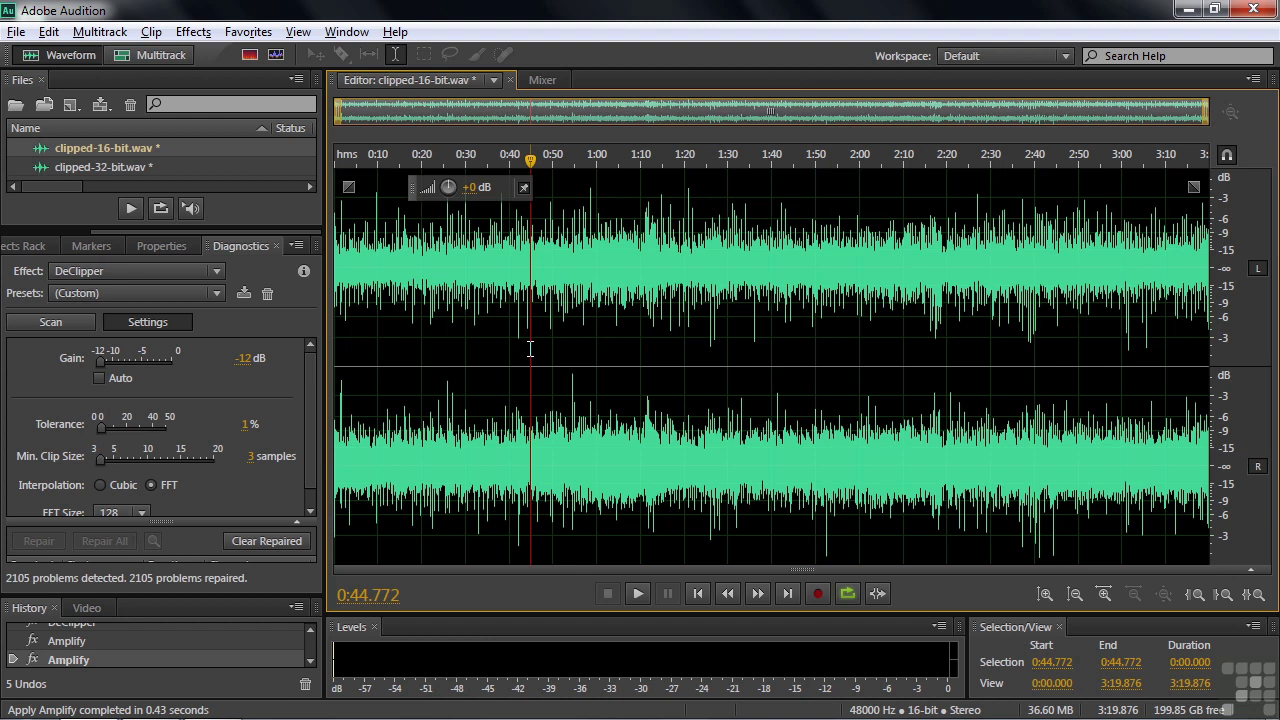
key("space")
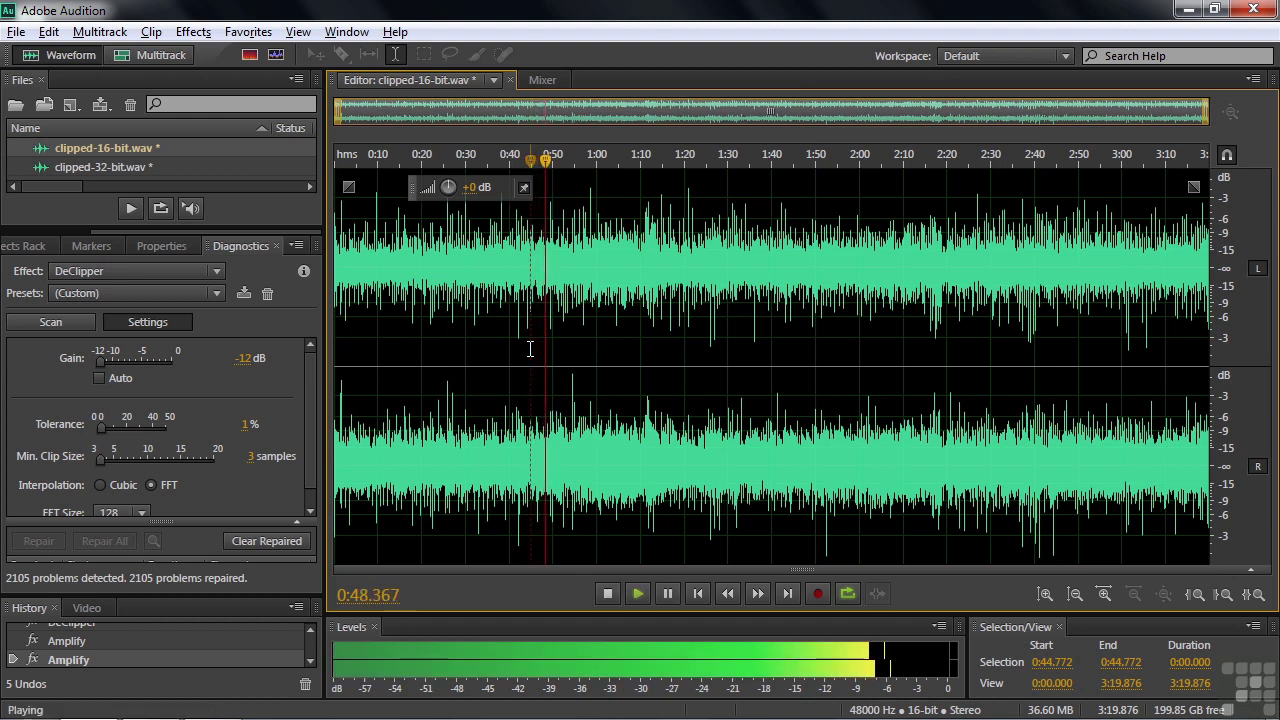
key("space")
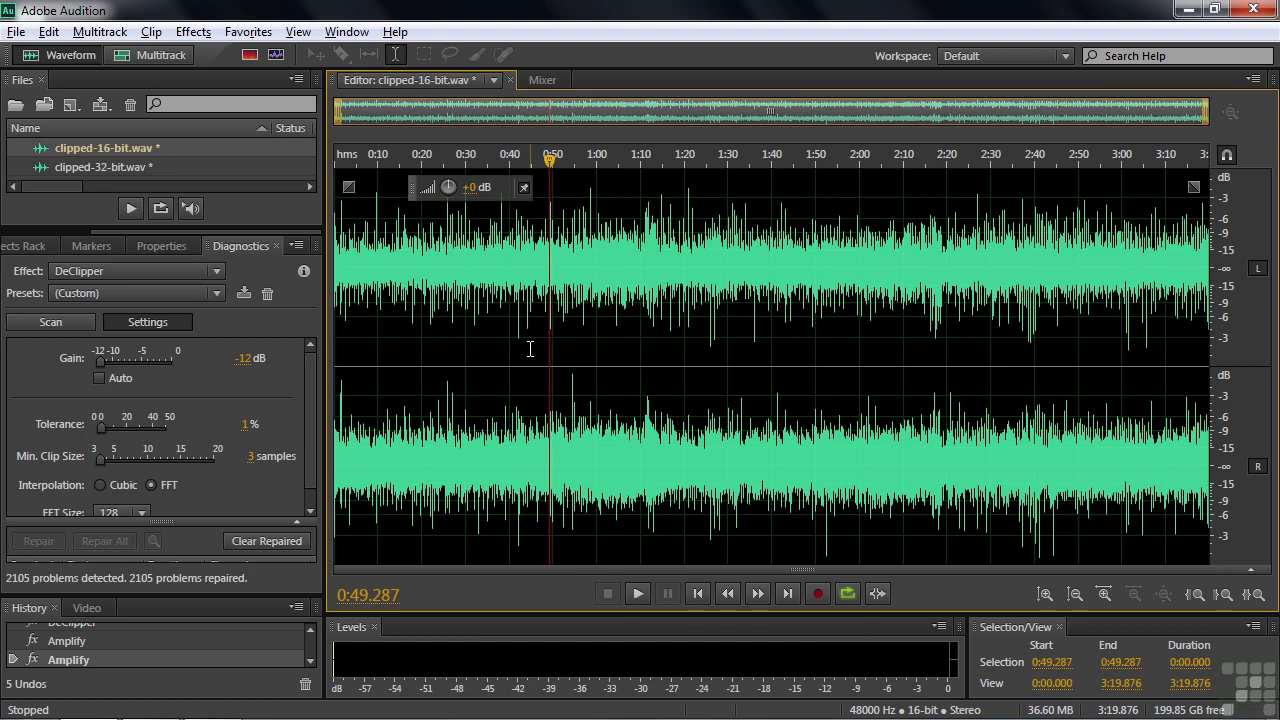